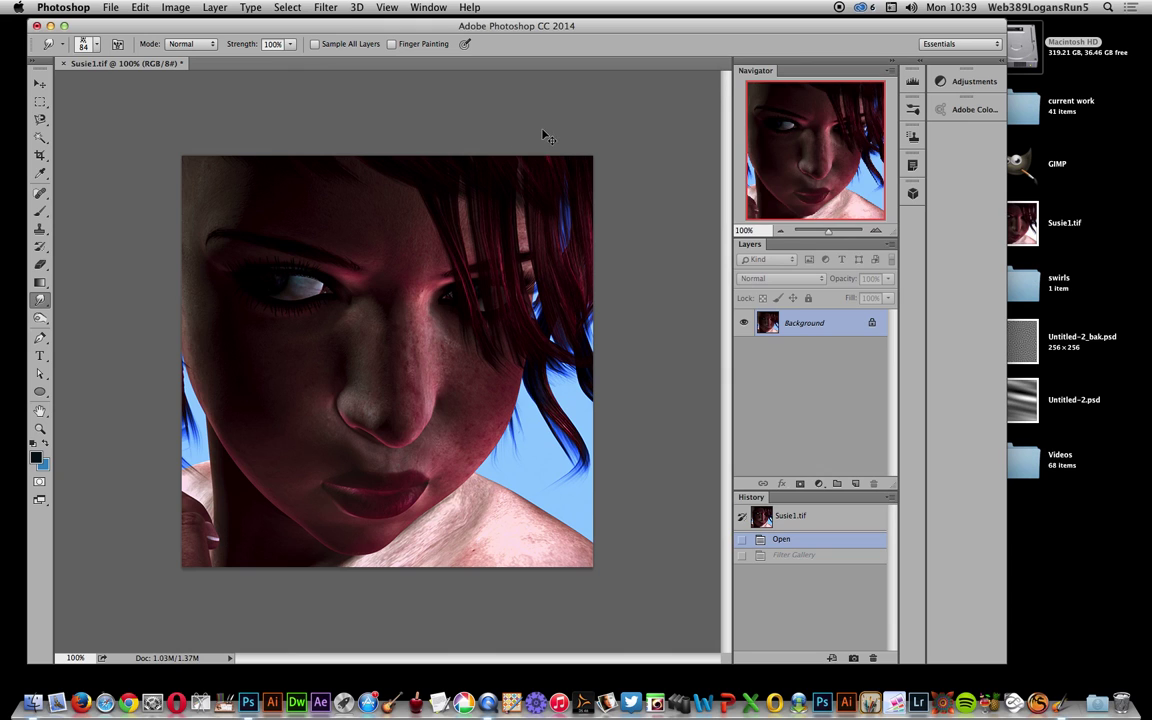
# Step: Switch from Photoshop to Corel Painter 2015 with Cmd-Tab
pyautogui.press('super+Tab')
pyautogui.press('super+Tab')
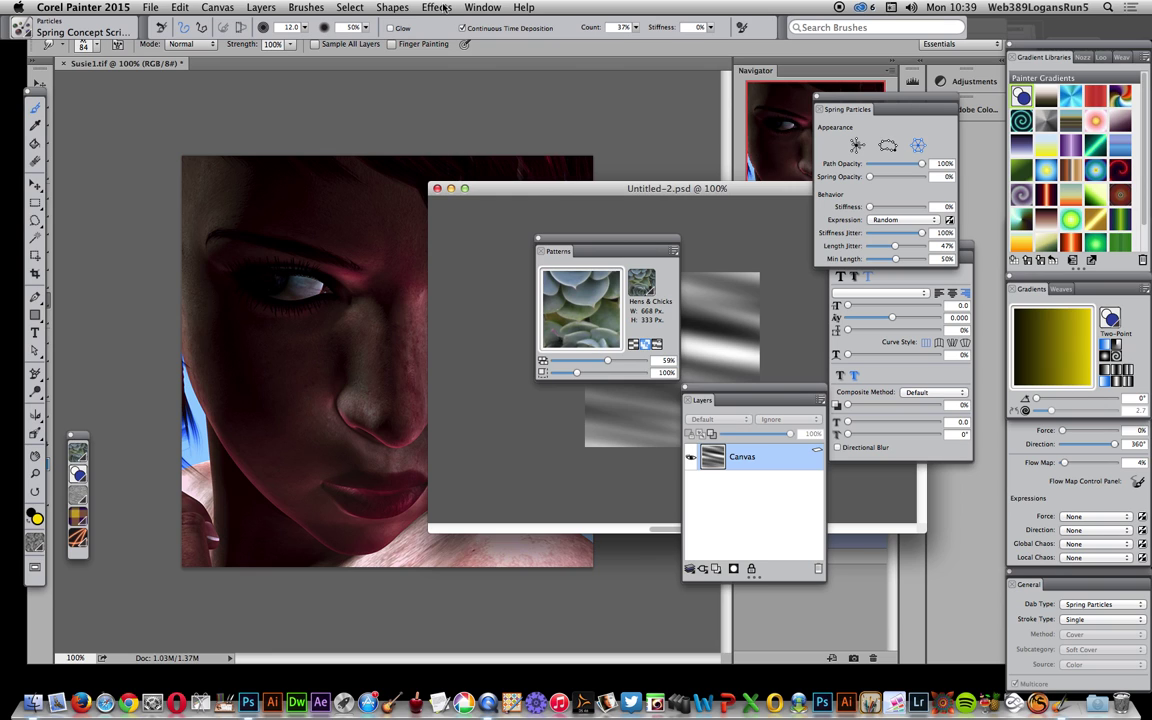
# Step: Show the Patterns panel, shift it slightly left, and open its options menu
pyautogui.click(484, 7)
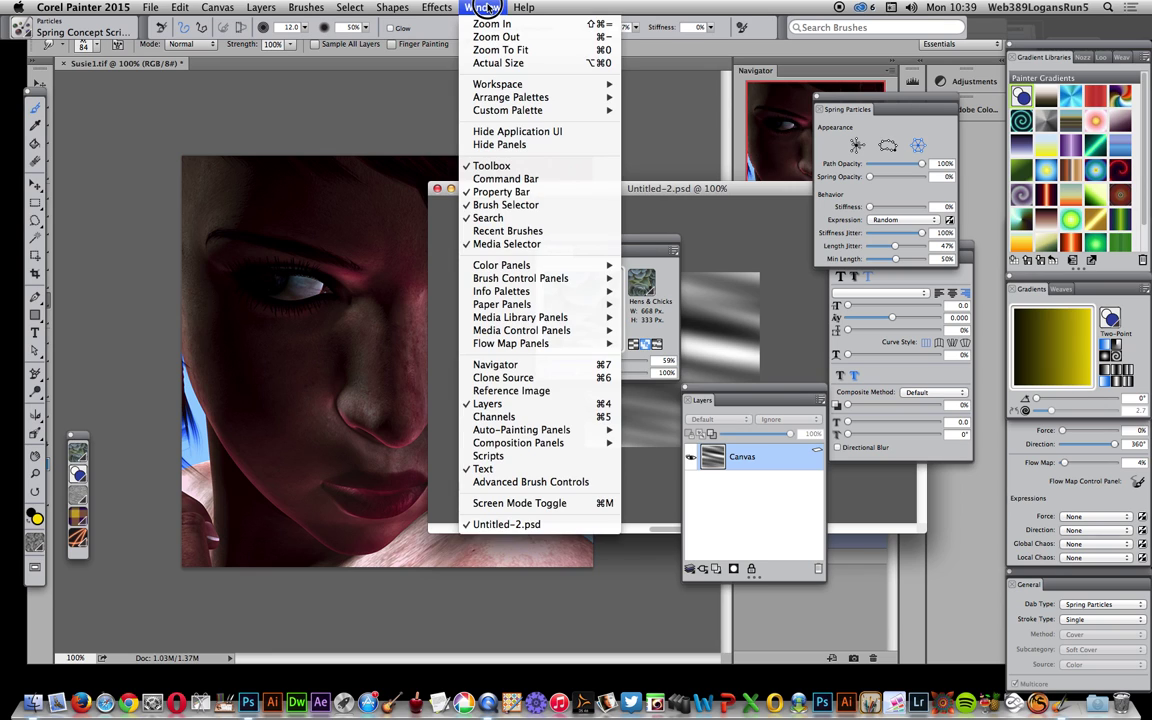
pyautogui.moveTo(540, 331)
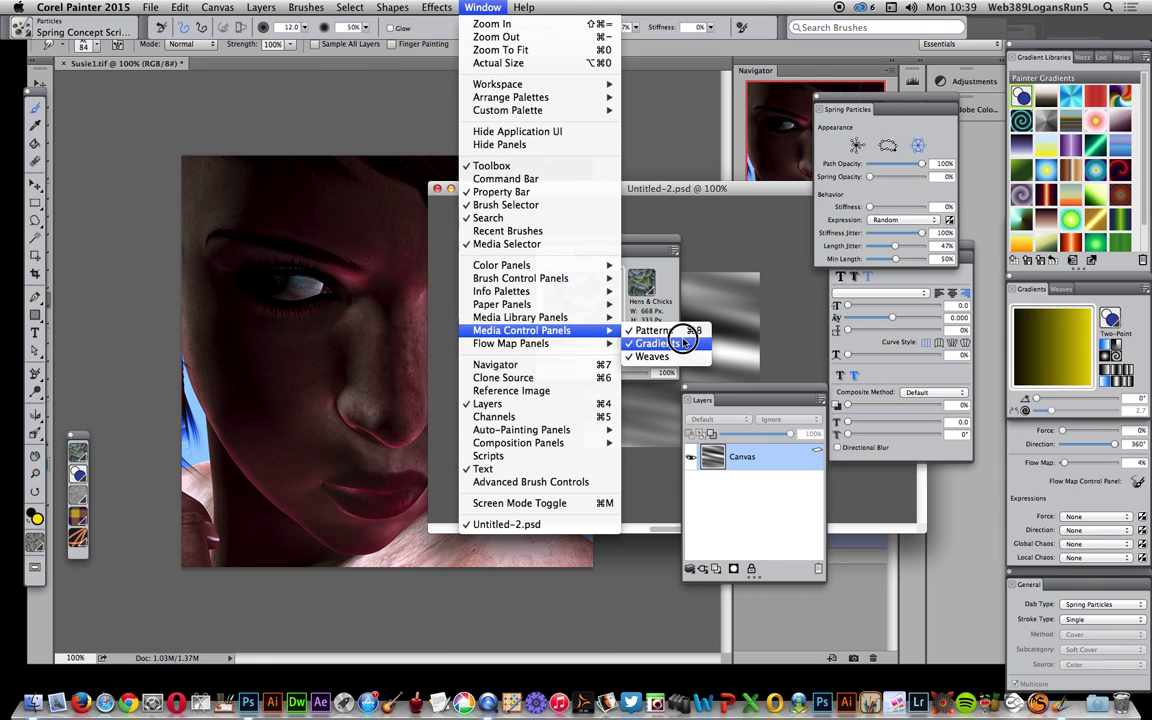
pyautogui.click(656, 224)
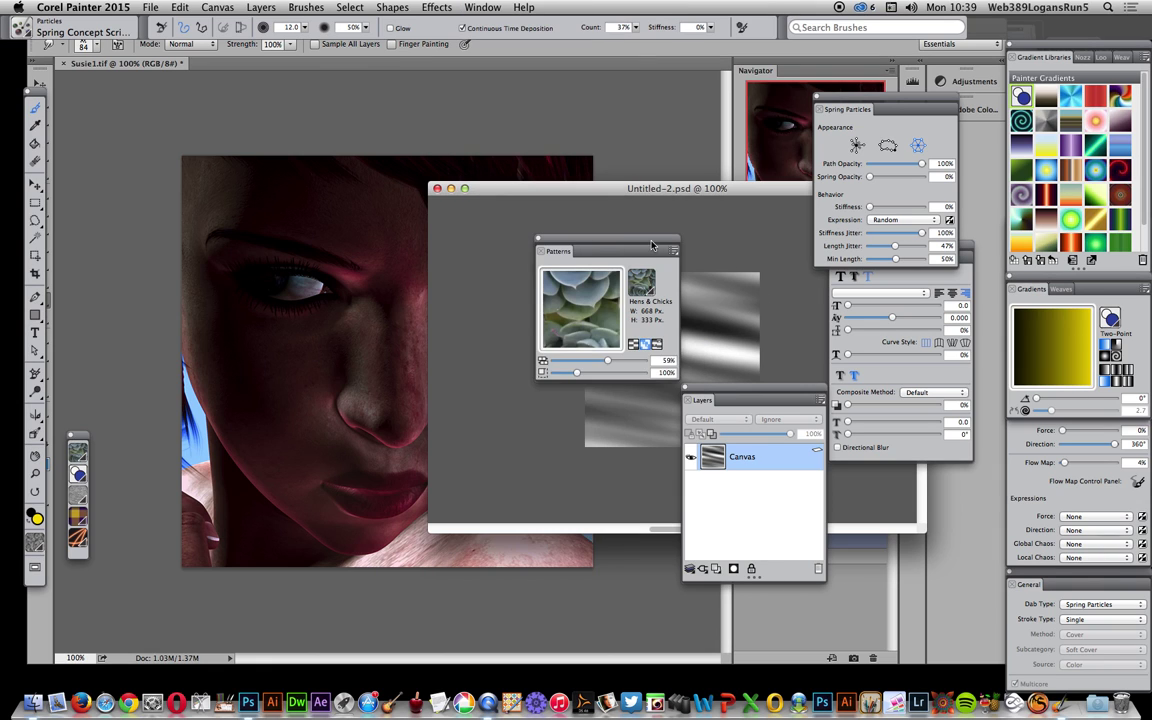
pyautogui.moveTo(651, 244); pyautogui.dragTo(603, 241)
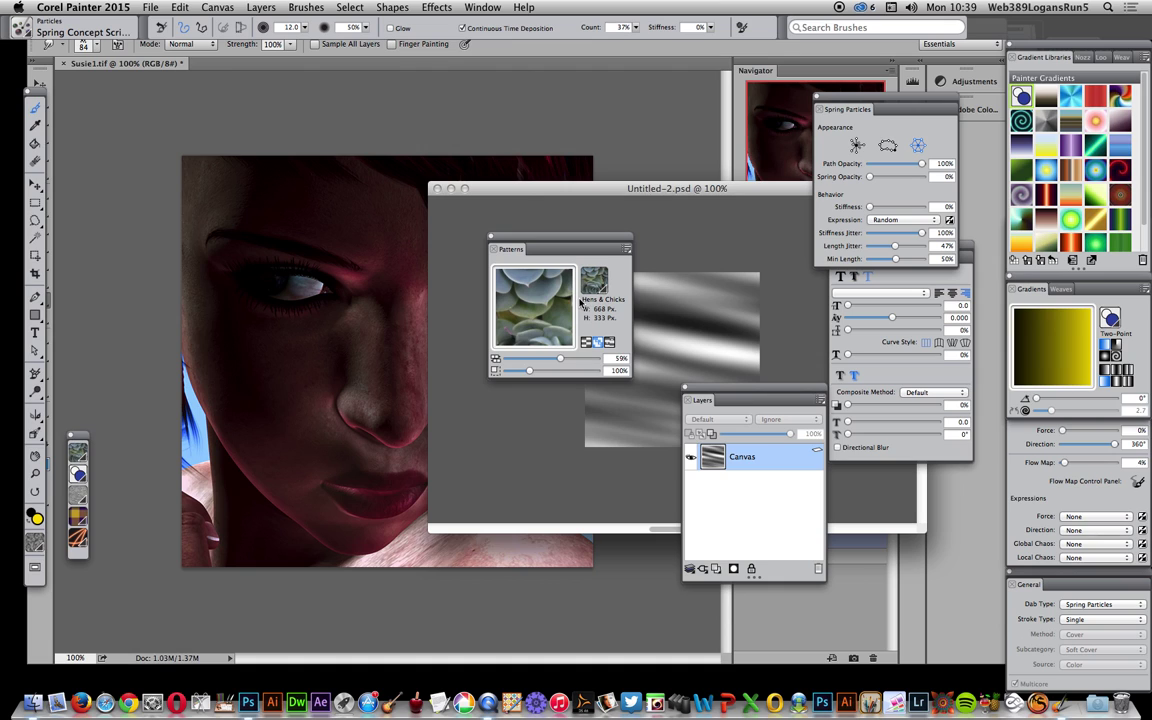
pyautogui.click(627, 252)
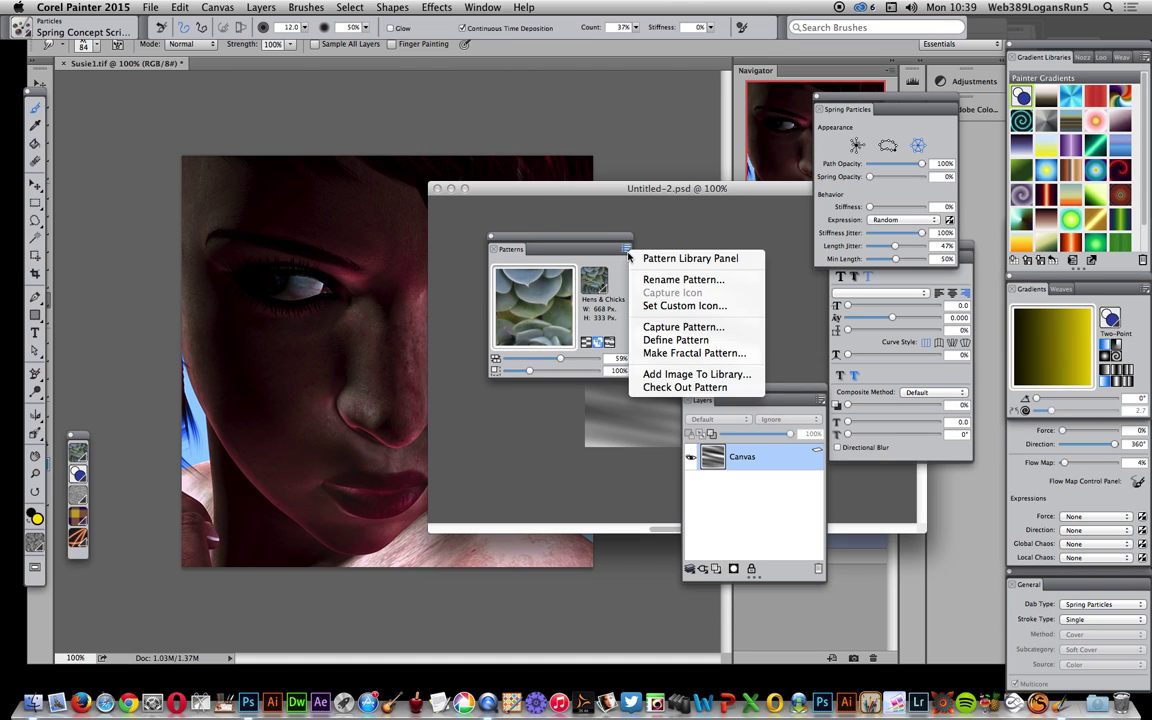
# Step: Start Make Fractal Pattern, move the dialog, then set Power -258% and Feature Size 15%
pyautogui.click(706, 355)
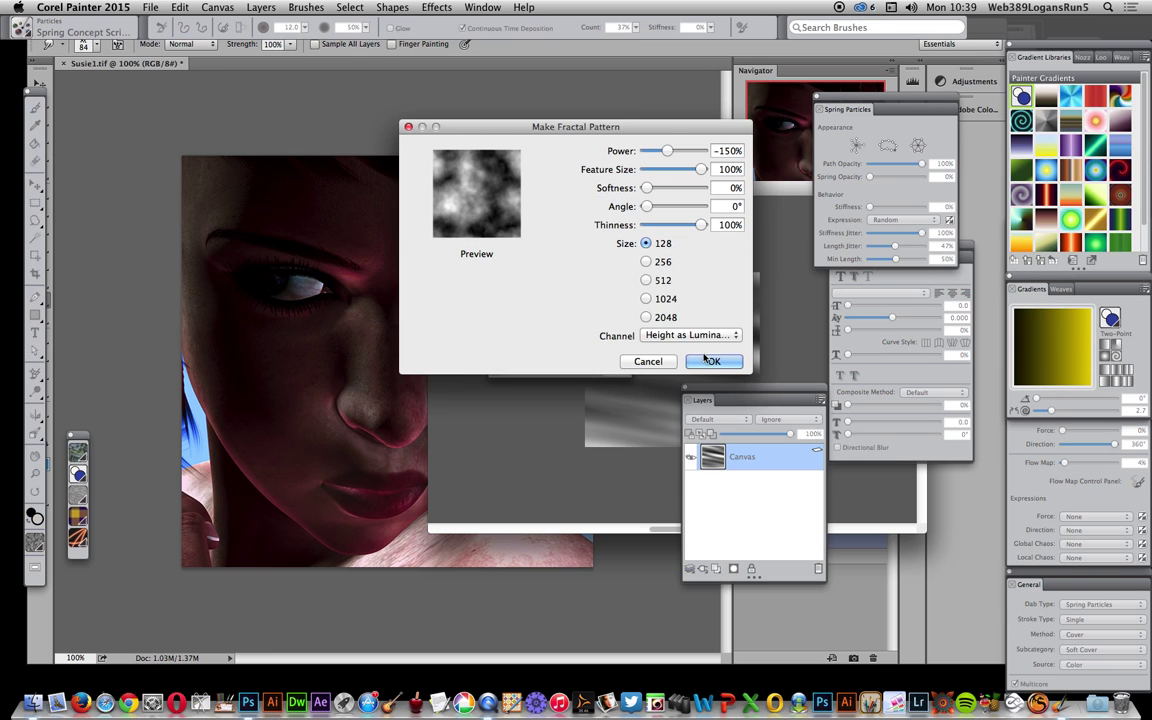
pyautogui.moveTo(478, 124); pyautogui.dragTo(343, 111)
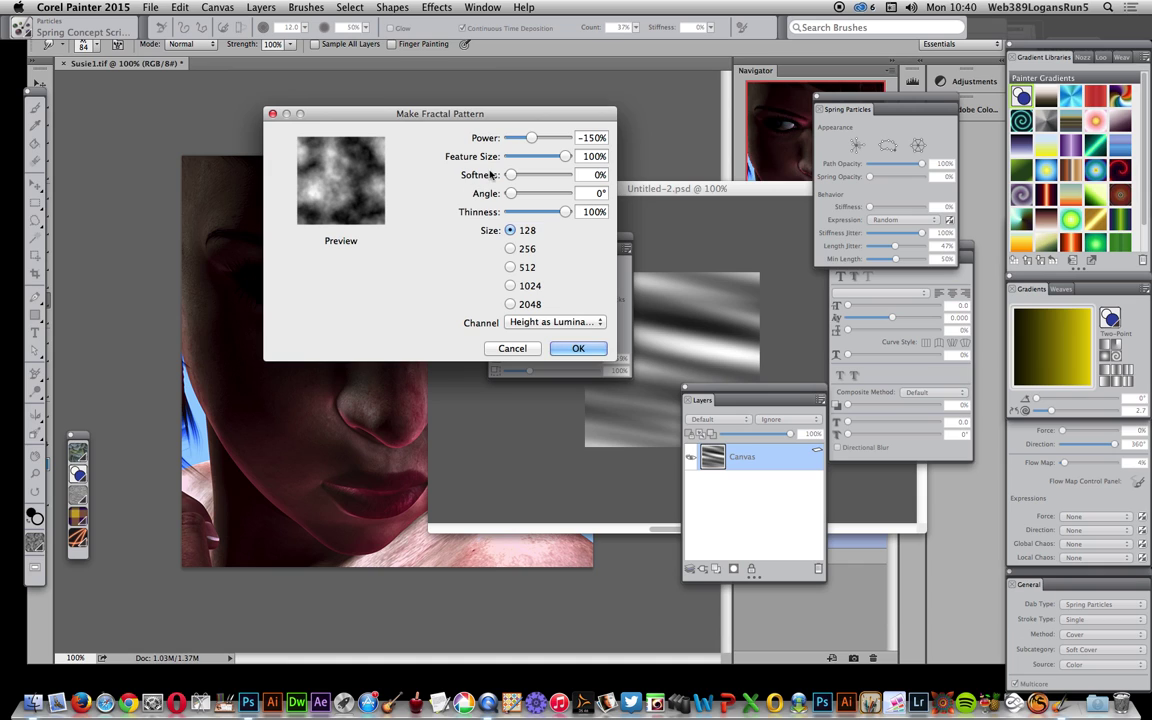
pyautogui.moveTo(526, 141); pyautogui.dragTo(517, 139)
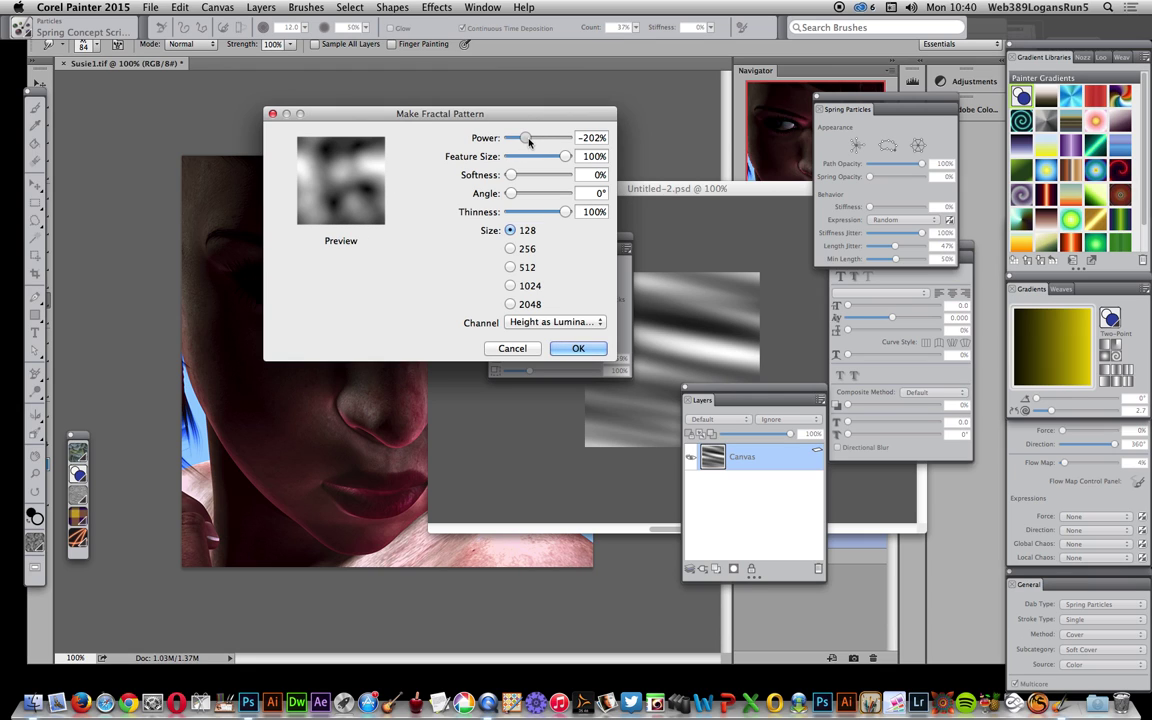
pyautogui.click(529, 140)
pyautogui.moveTo(529, 140); pyautogui.dragTo(549, 140)
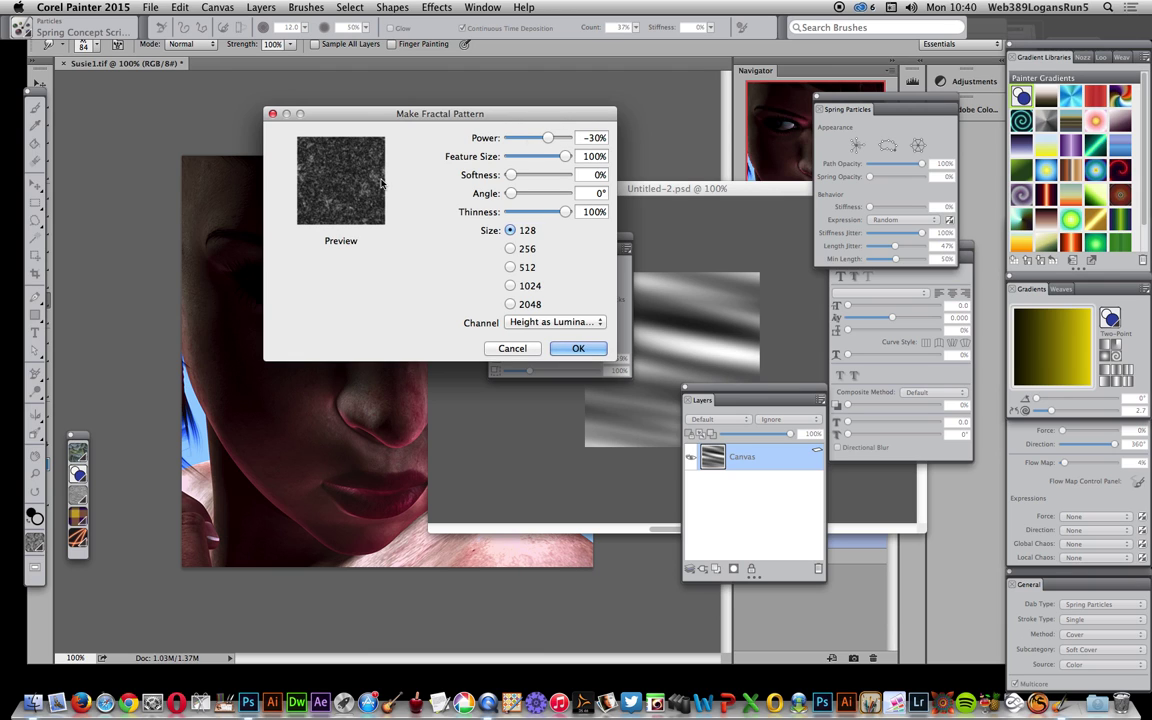
pyautogui.click(540, 140)
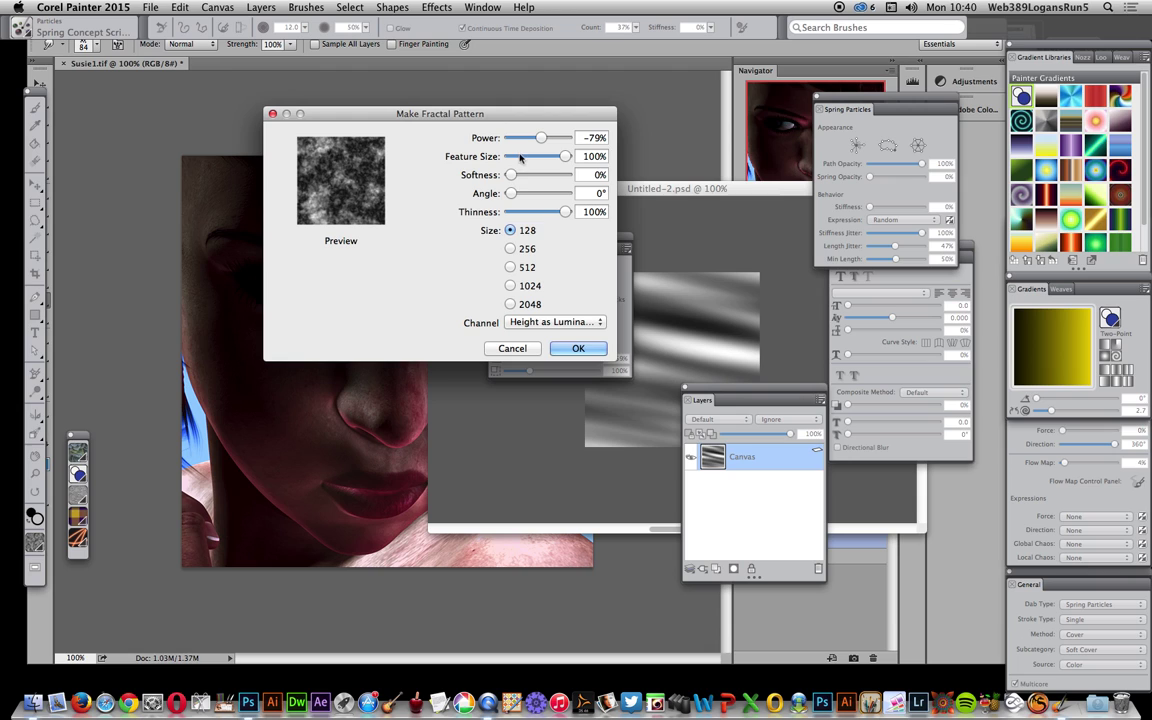
pyautogui.moveTo(566, 158); pyautogui.dragTo(515, 160)
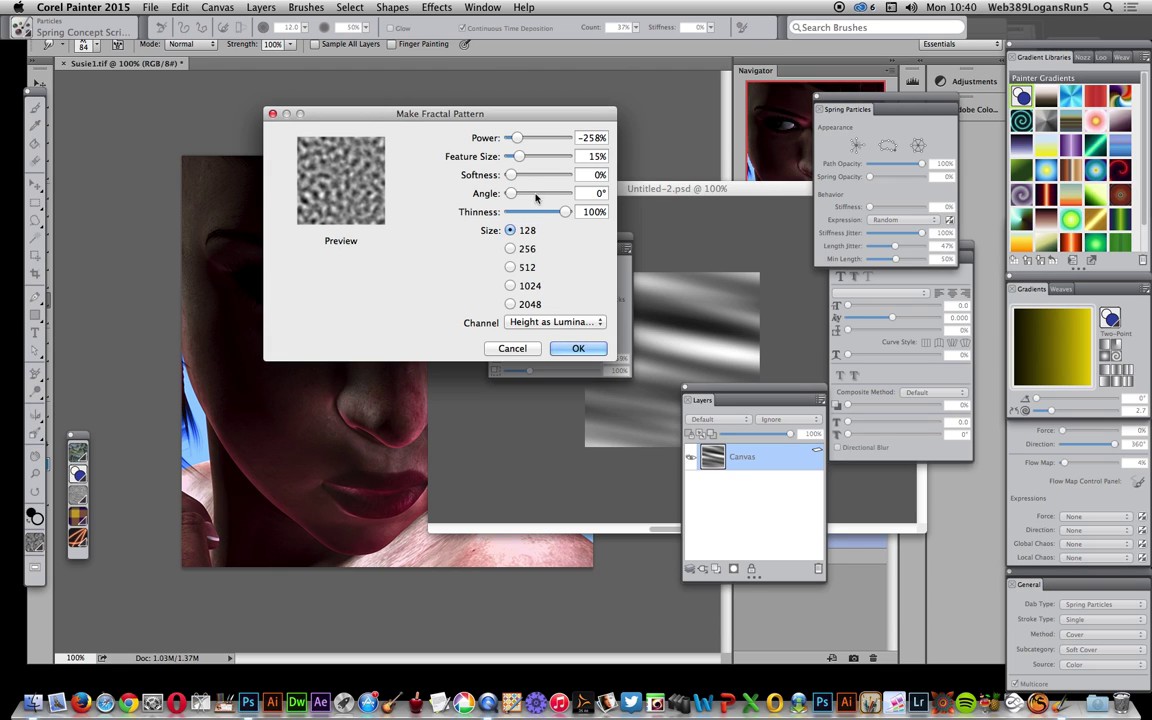
# Step: Raise Softness to 39% and bring the fractal Angle down to 153°
pyautogui.moveTo(515, 176); pyautogui.dragTo(543, 193)
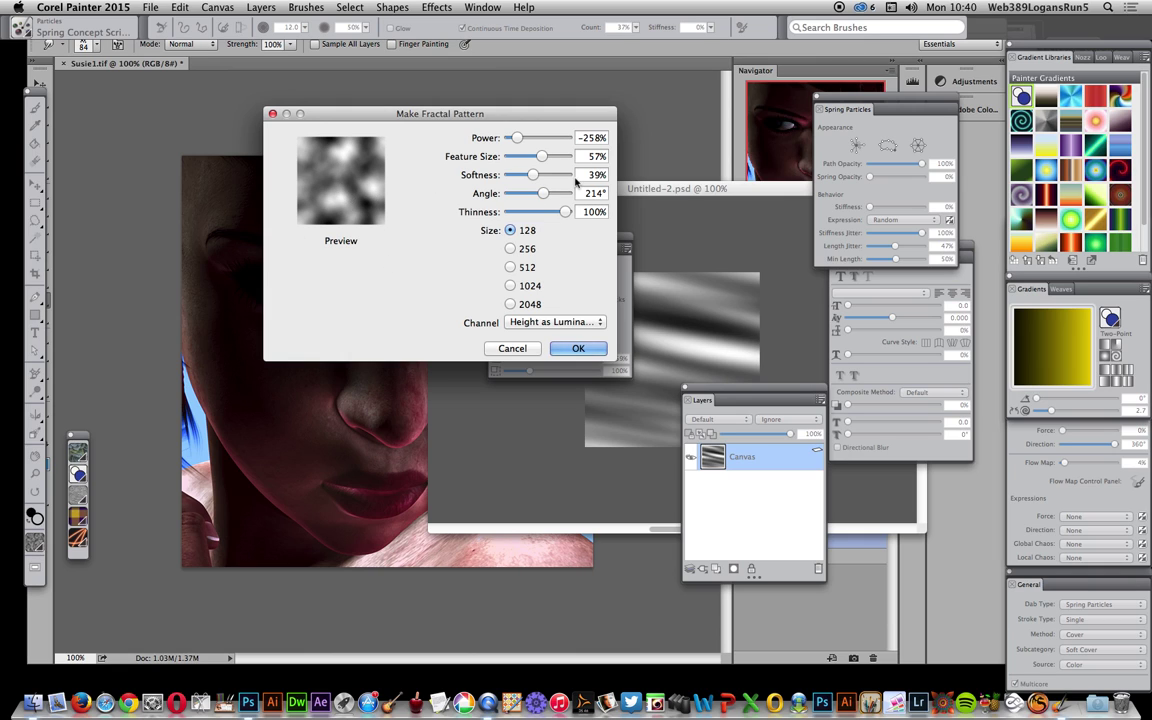
pyautogui.moveTo(543, 193); pyautogui.dragTo(533, 194)
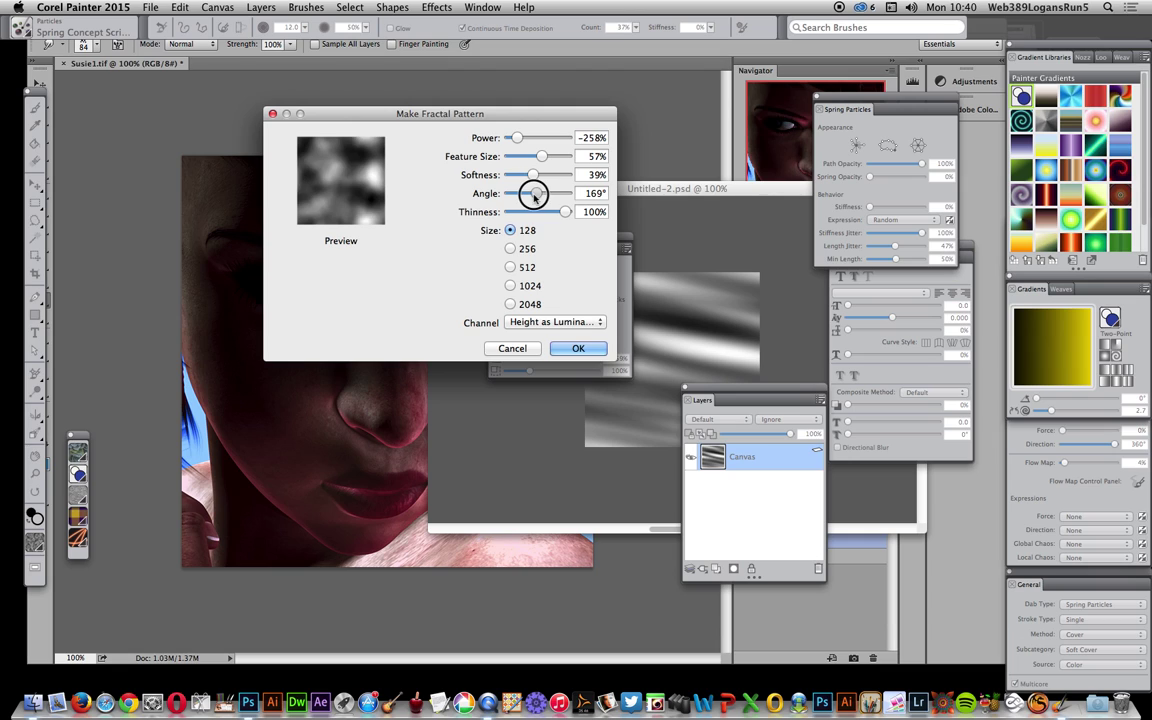
pyautogui.click(595, 193)
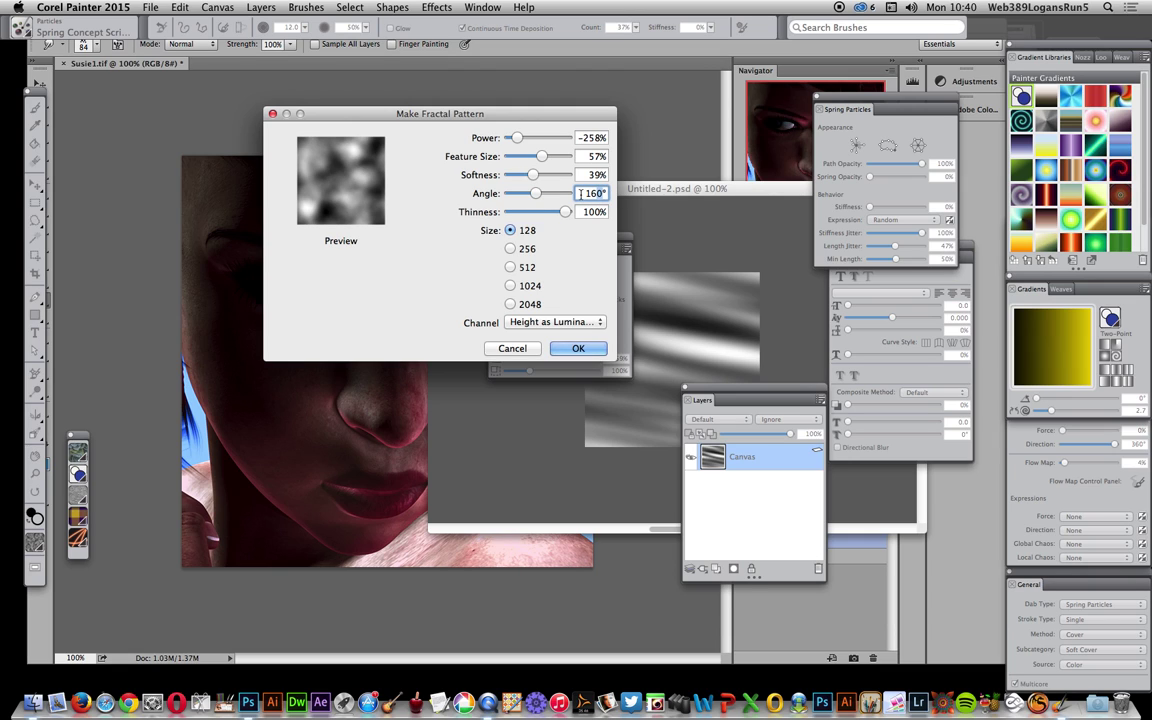
pyautogui.press('Tab')
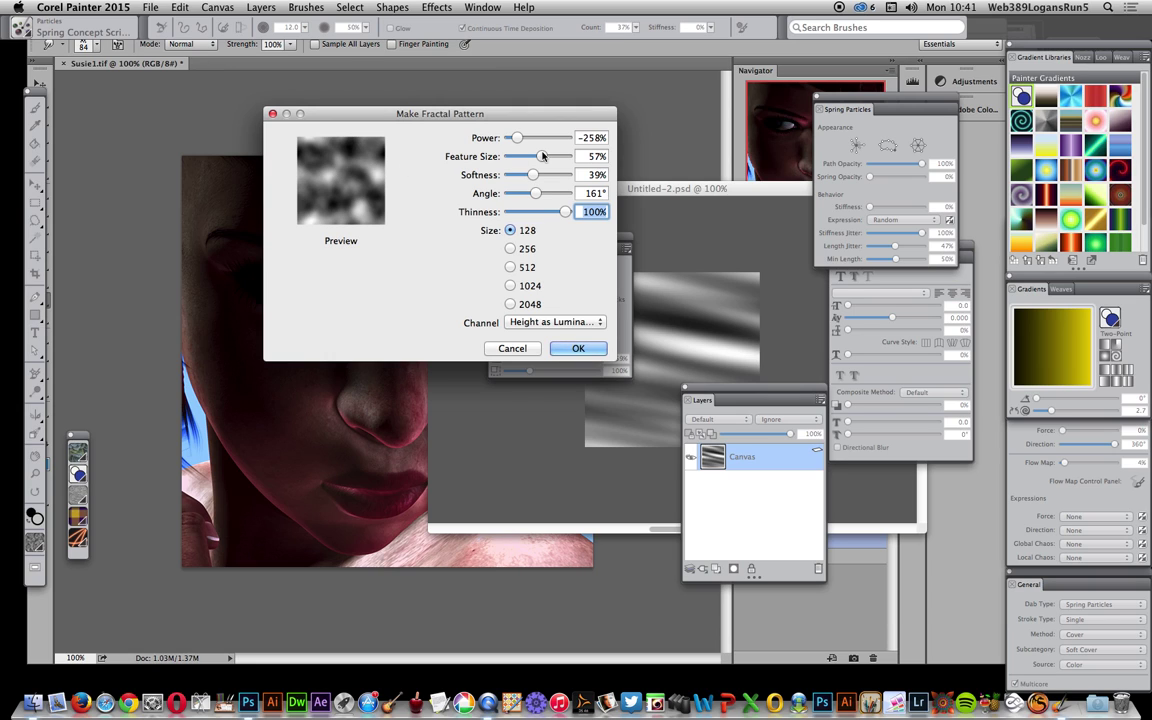
pyautogui.moveTo(538, 193)
pyautogui.mouseDown()
pyautogui.moveTo(515, 212)
pyautogui.moveTo(527, 197)
pyautogui.moveTo(517, 193)
pyautogui.moveTo(541, 196)
pyautogui.mouseUp()
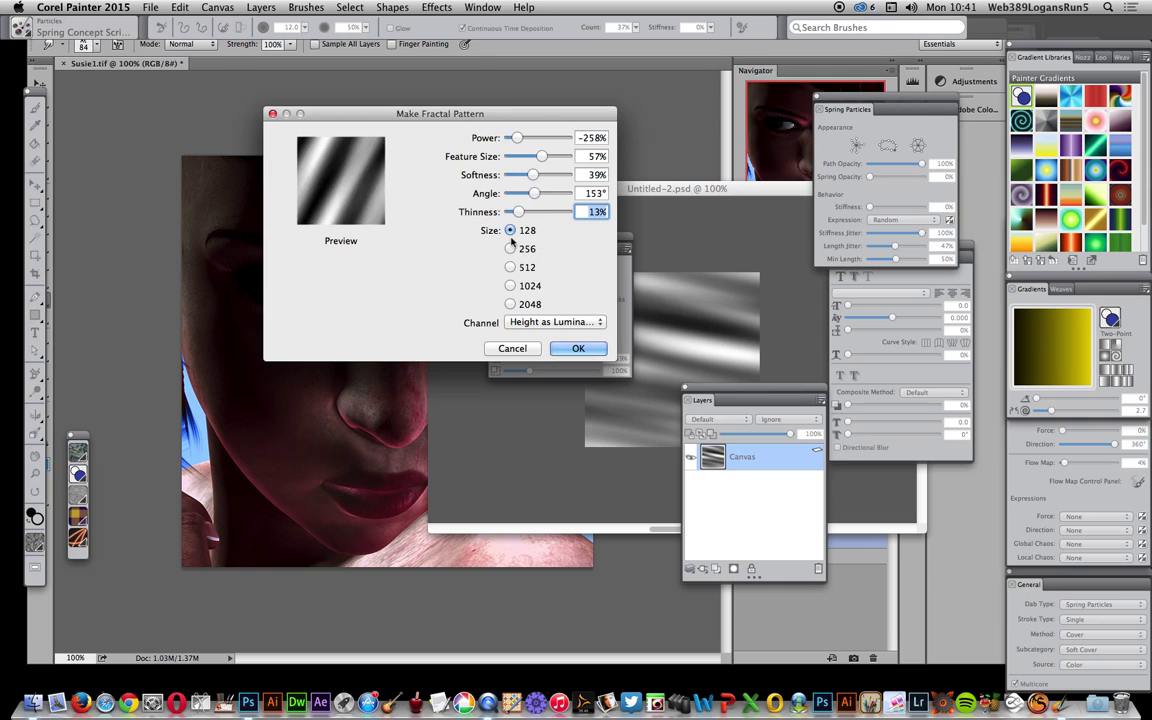
# Step: Choose Size 512, raise Power, settle on Height as Luminance channel, and generate the pattern
pyautogui.click(510, 267)
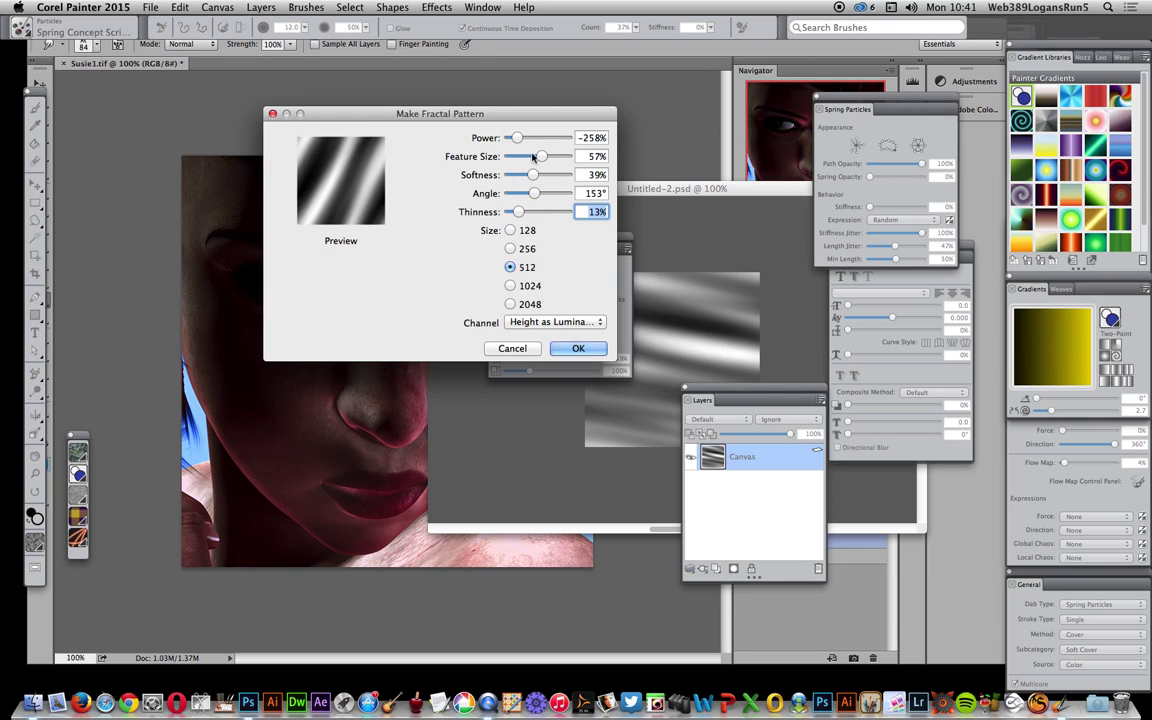
pyautogui.moveTo(521, 141); pyautogui.dragTo(544, 143)
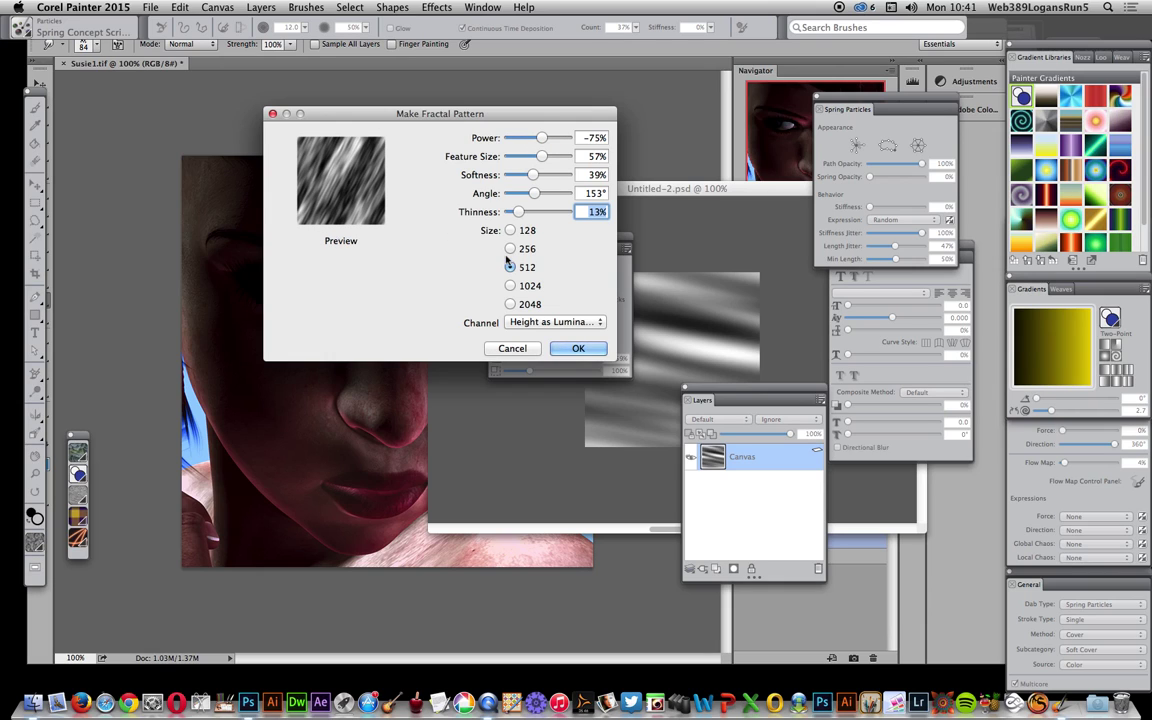
pyautogui.click(543, 323)
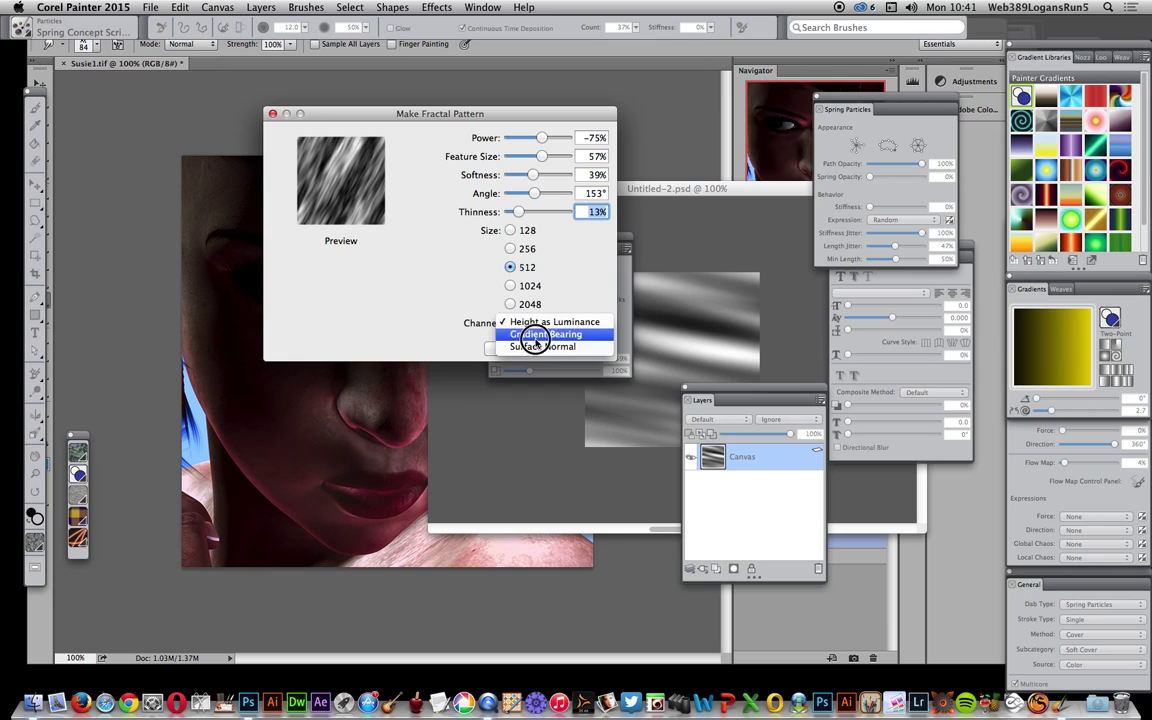
pyautogui.click(537, 336)
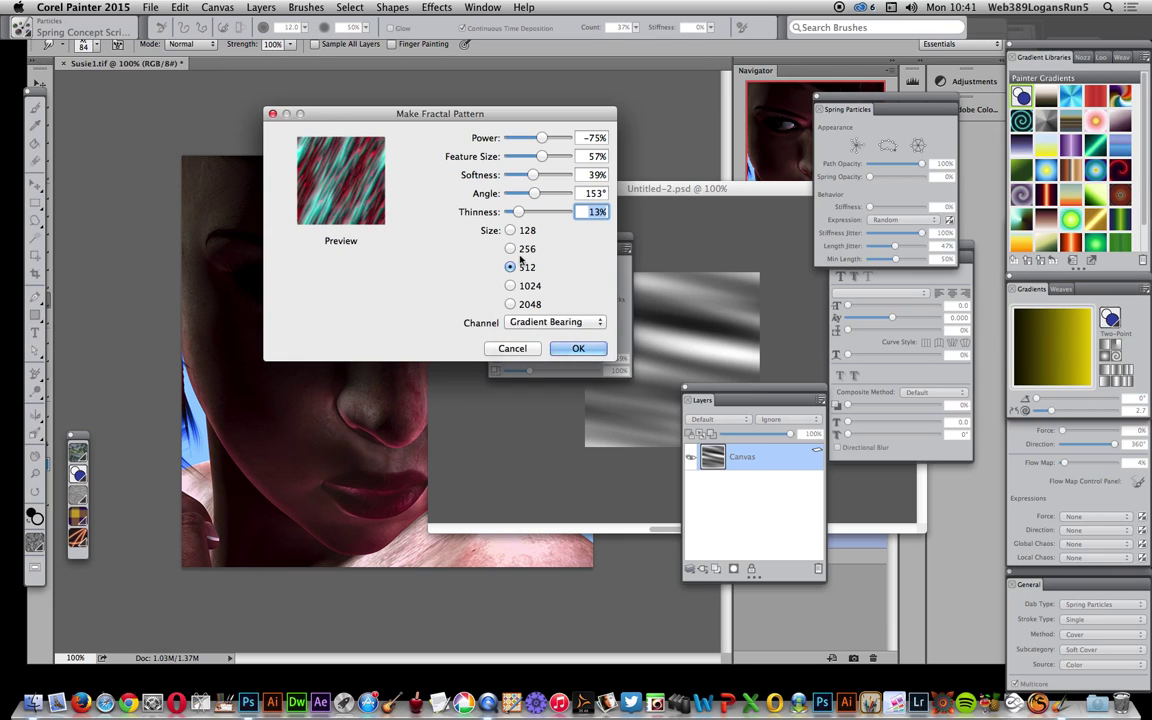
pyautogui.click(534, 320)
pyautogui.click(530, 334)
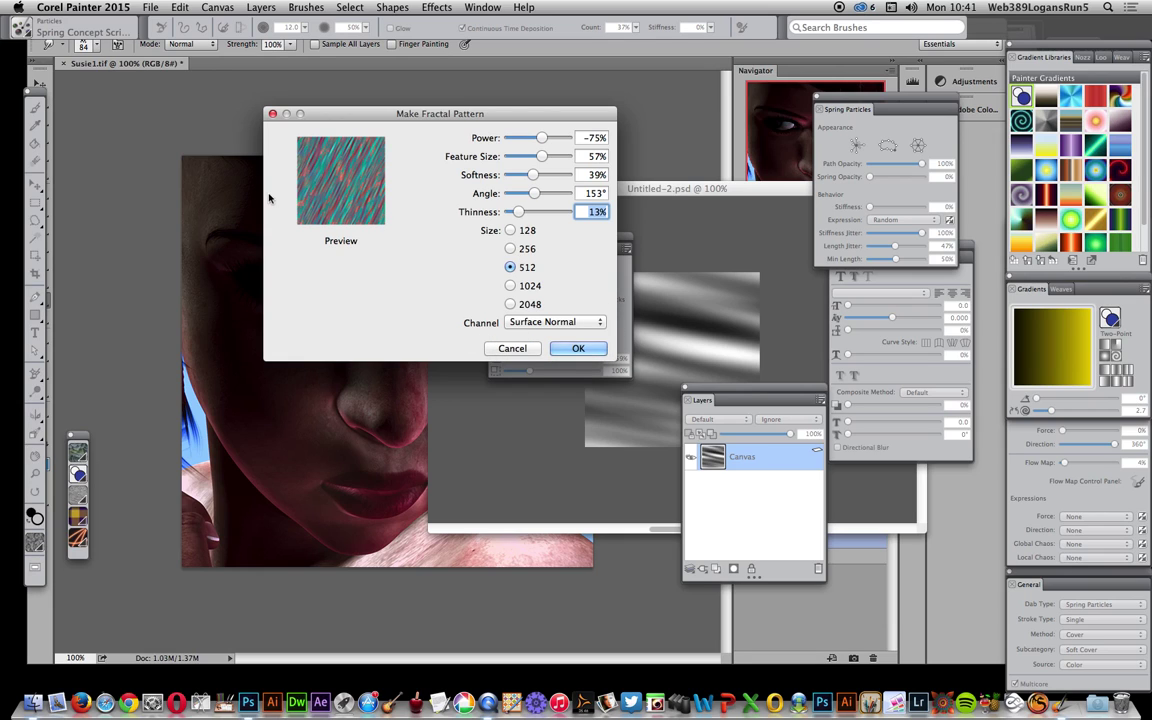
pyautogui.click(525, 321)
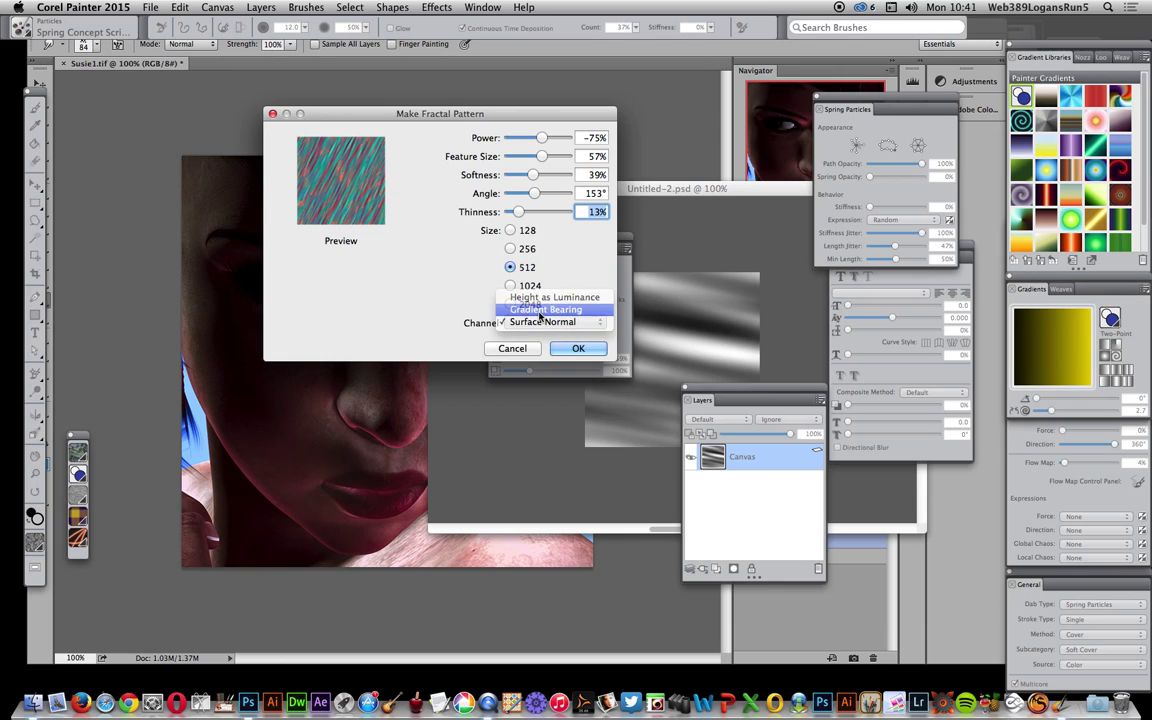
pyautogui.click(535, 312)
pyautogui.click(538, 330)
pyautogui.click(535, 301)
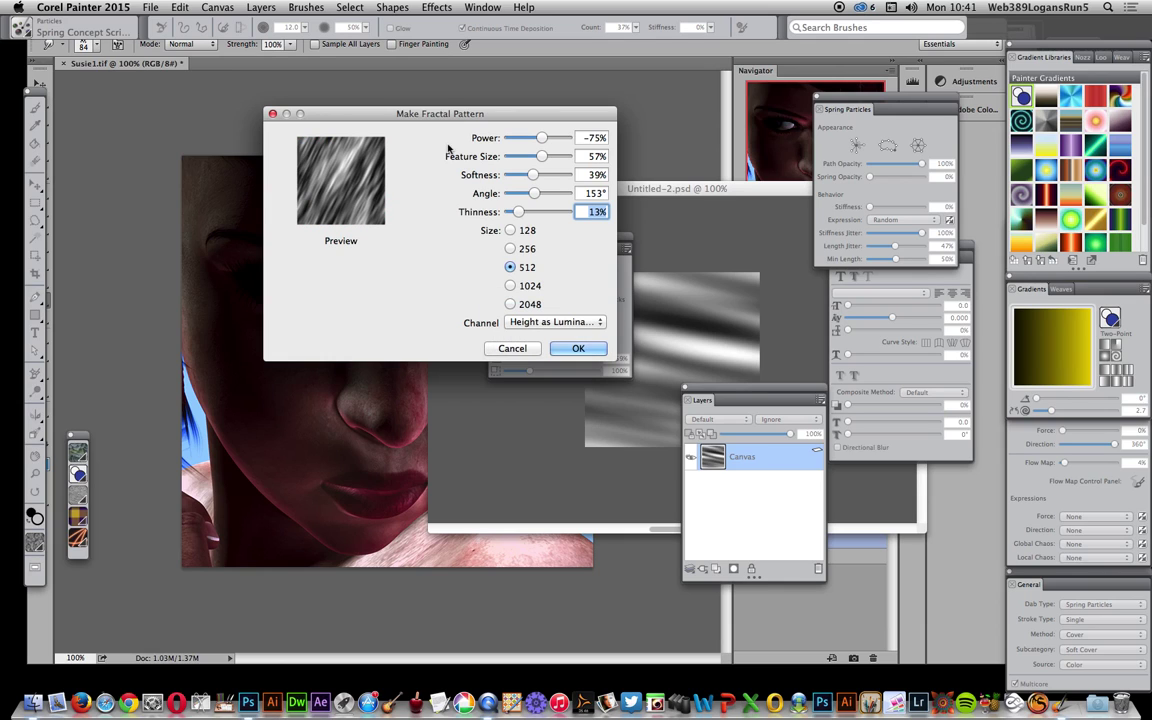
pyautogui.click(578, 348)
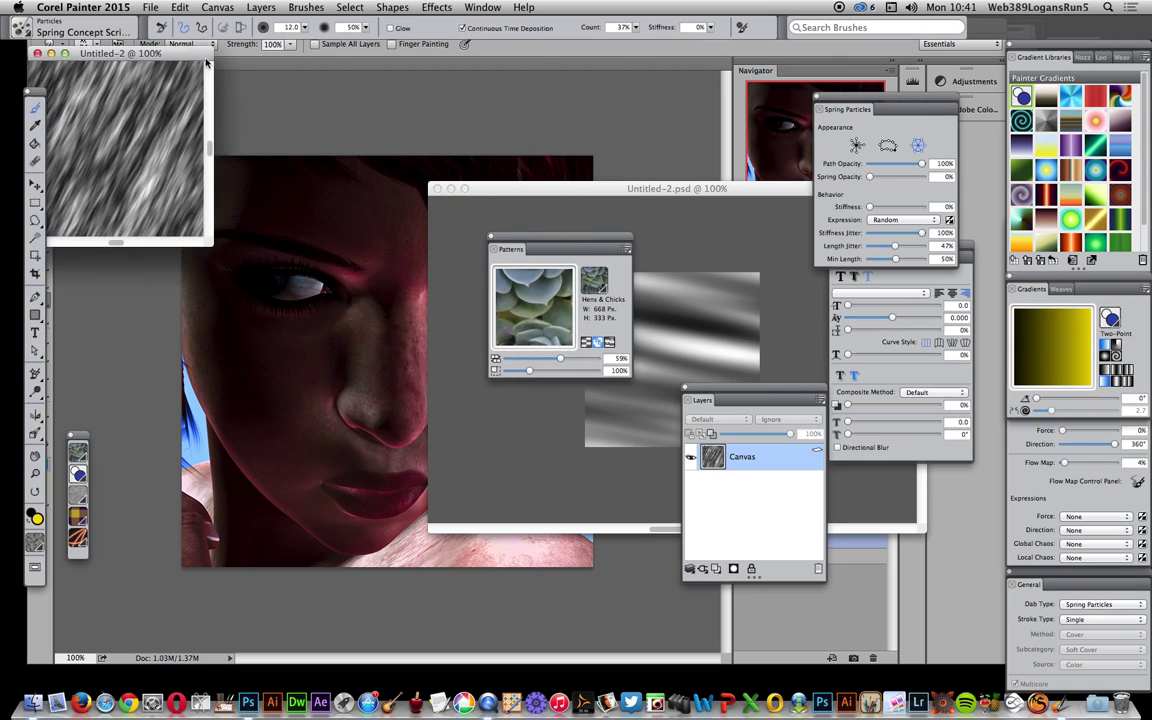
# Step: Enlarge the pattern window, then Save As Photoshop format named 1.psd on the Desktop
pyautogui.moveTo(208, 243); pyautogui.dragTo(369, 325)
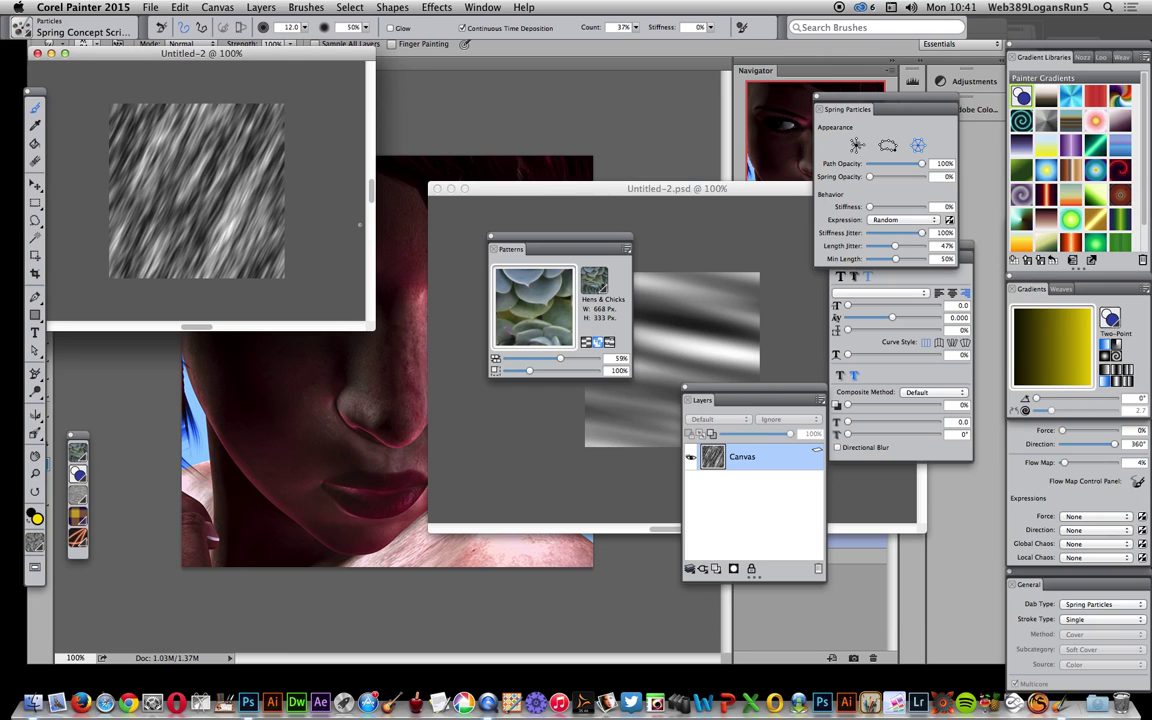
pyautogui.click(150, 7)
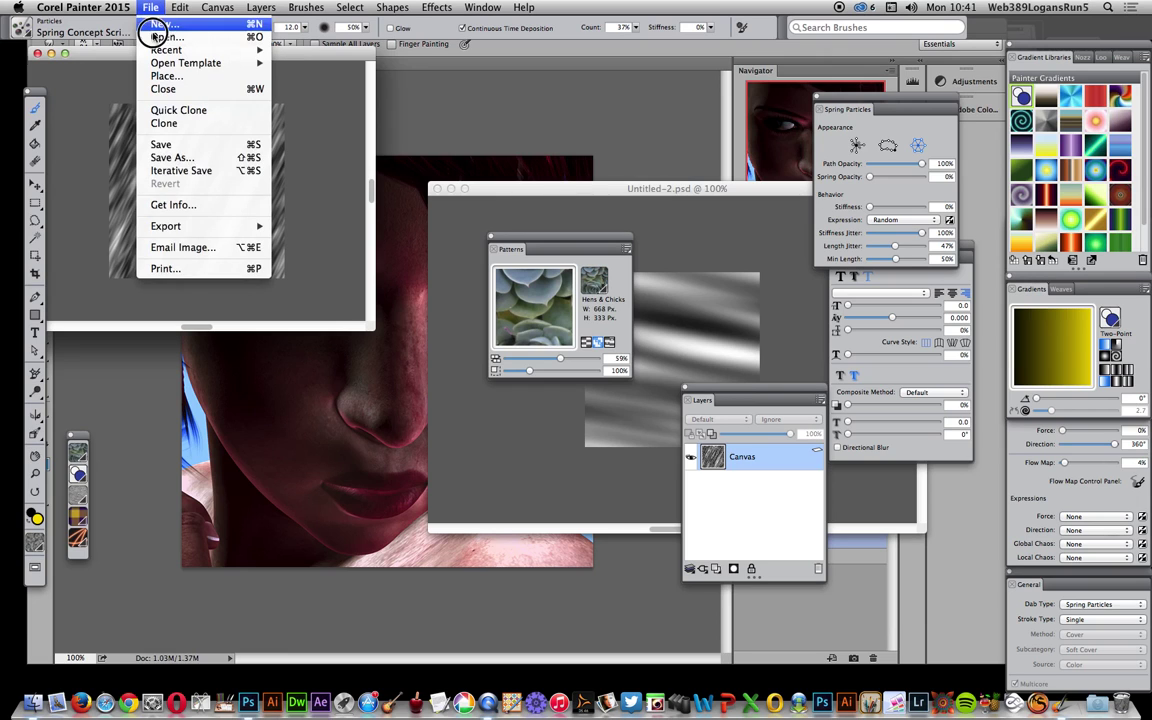
pyautogui.click(183, 156)
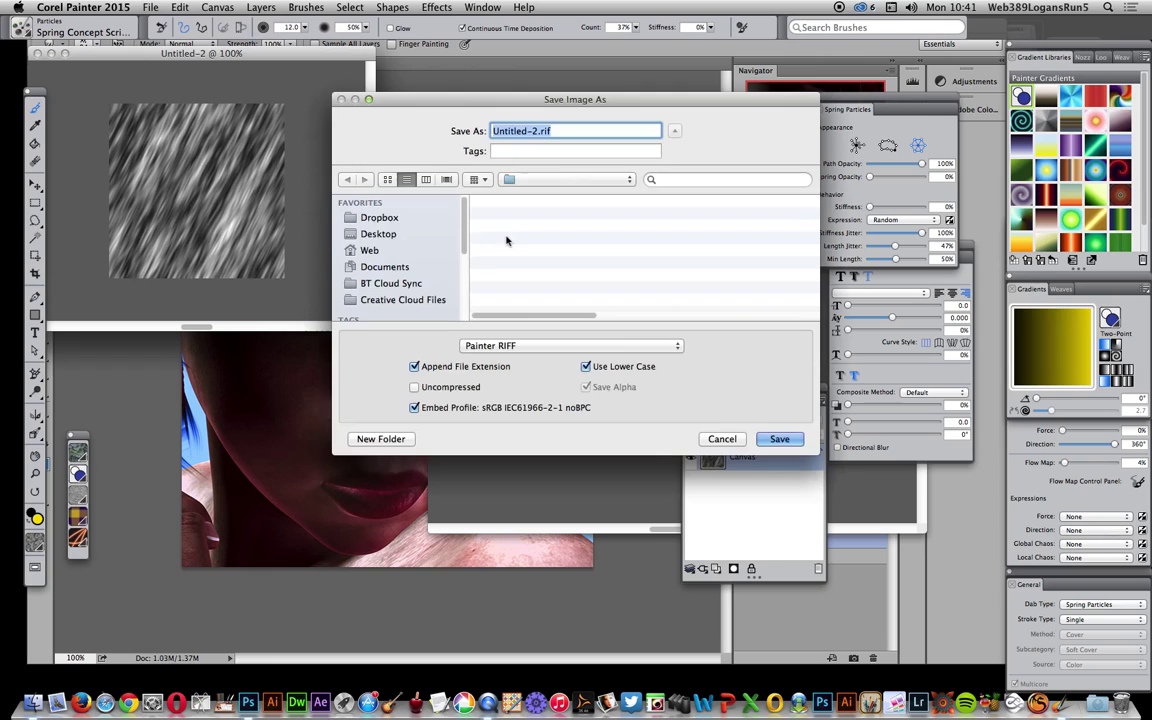
pyautogui.click(525, 347)
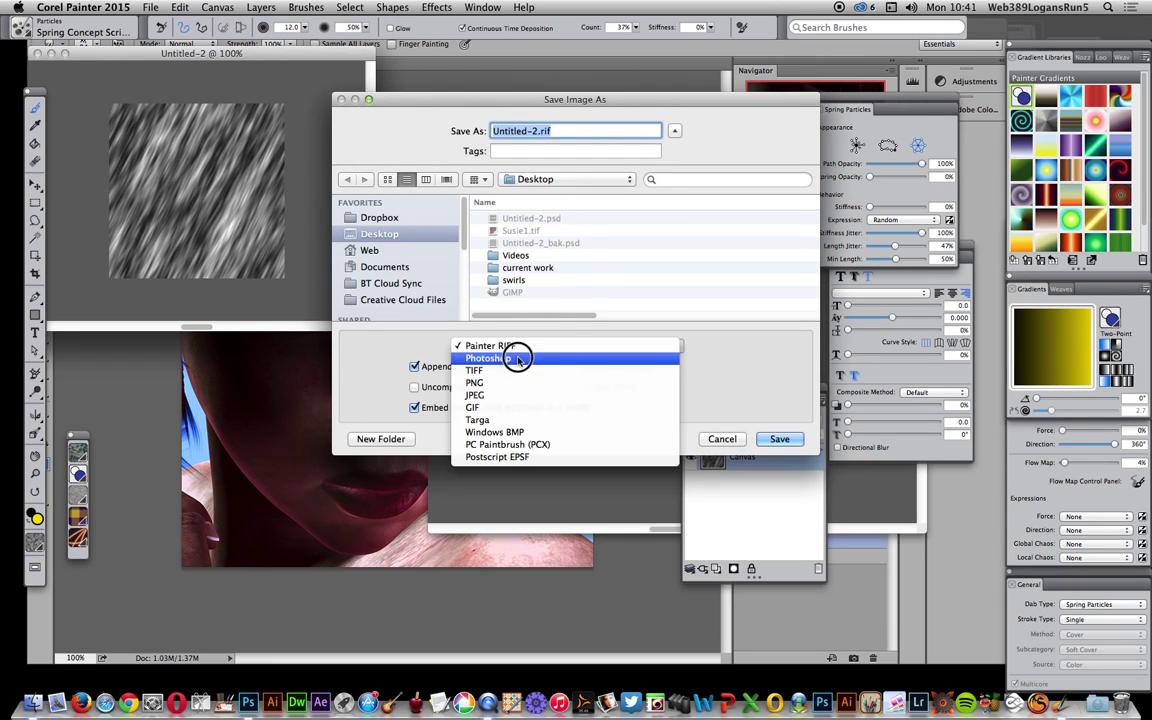
pyautogui.click(514, 360)
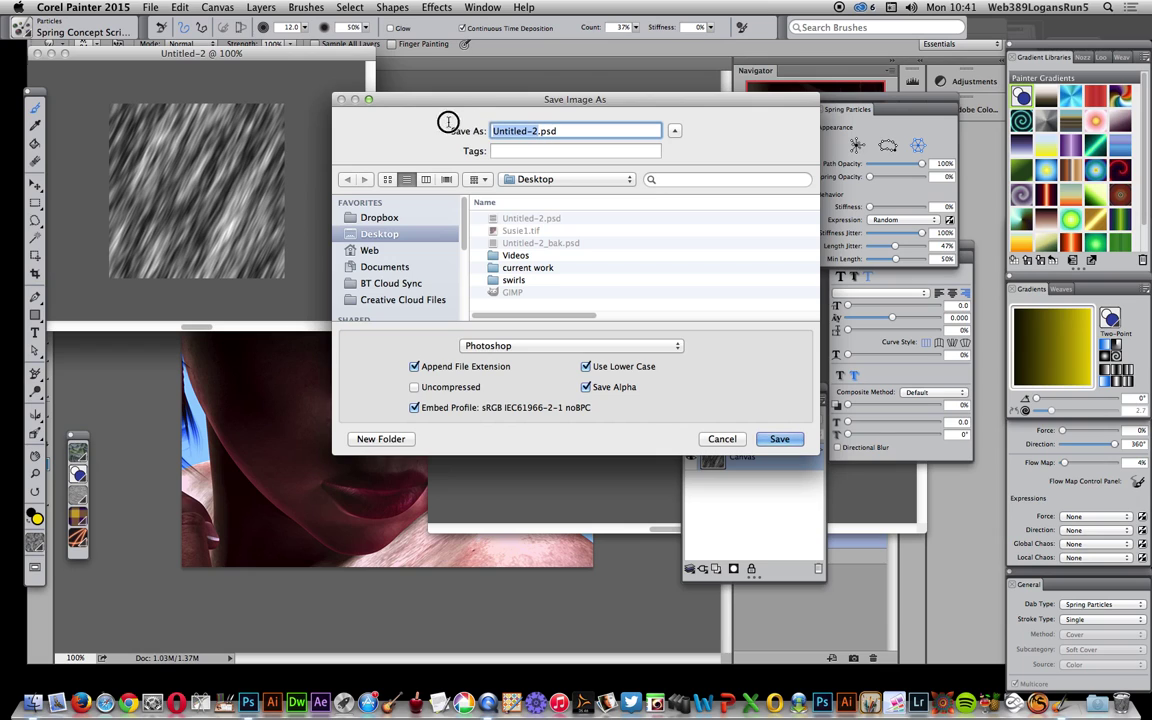
pyautogui.write('1')
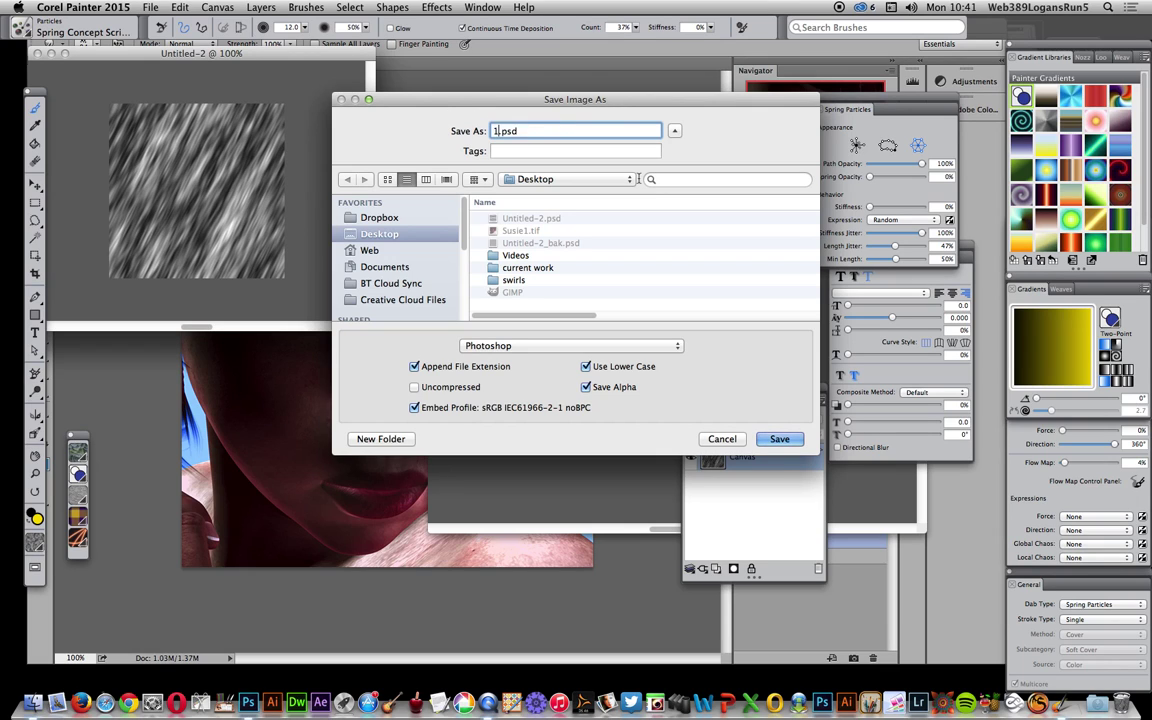
pyautogui.click(776, 440)
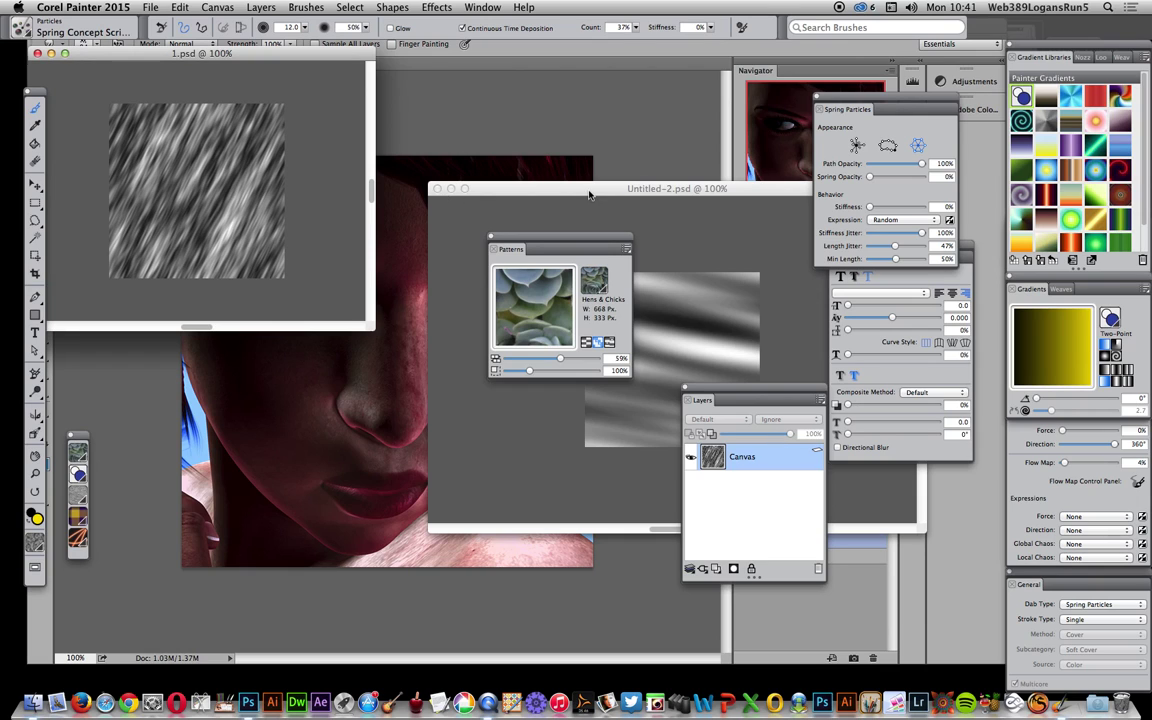
# Step: Return to Photoshop and open the Filter Gallery on the Susie1 portrait
pyautogui.press('super+Tab')
pyautogui.press('super+Tab')
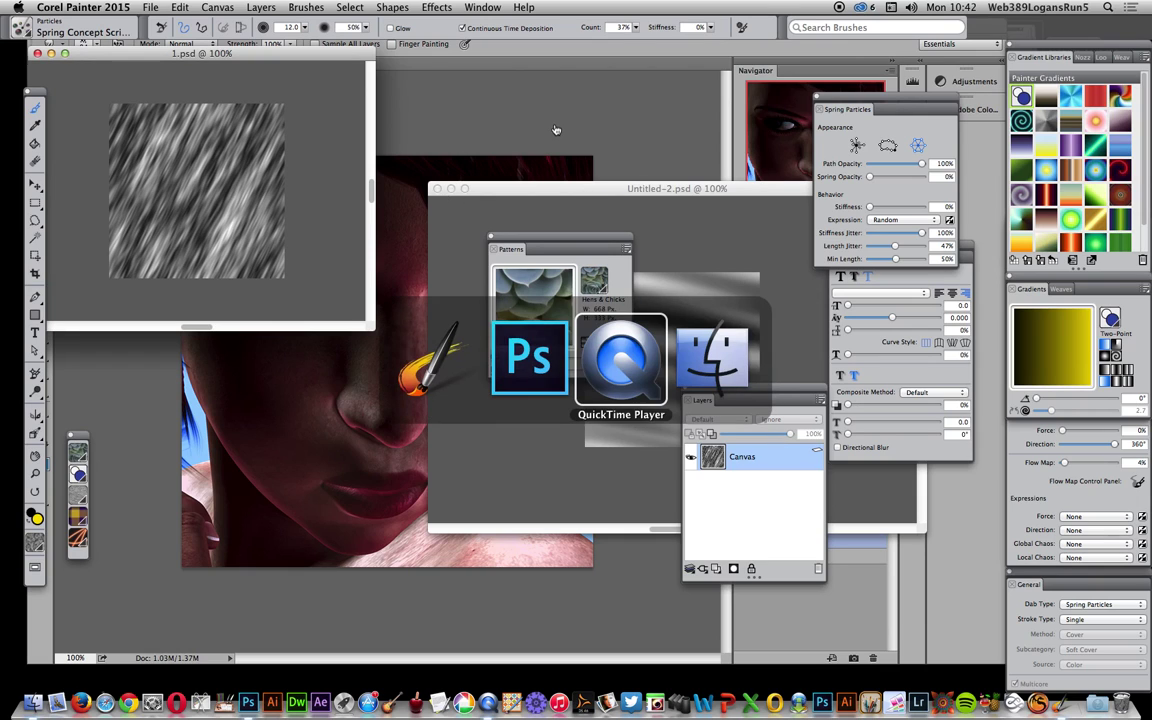
pyautogui.press('super+Tab')
pyautogui.press('super+Tab')
pyautogui.press('super+Tab')
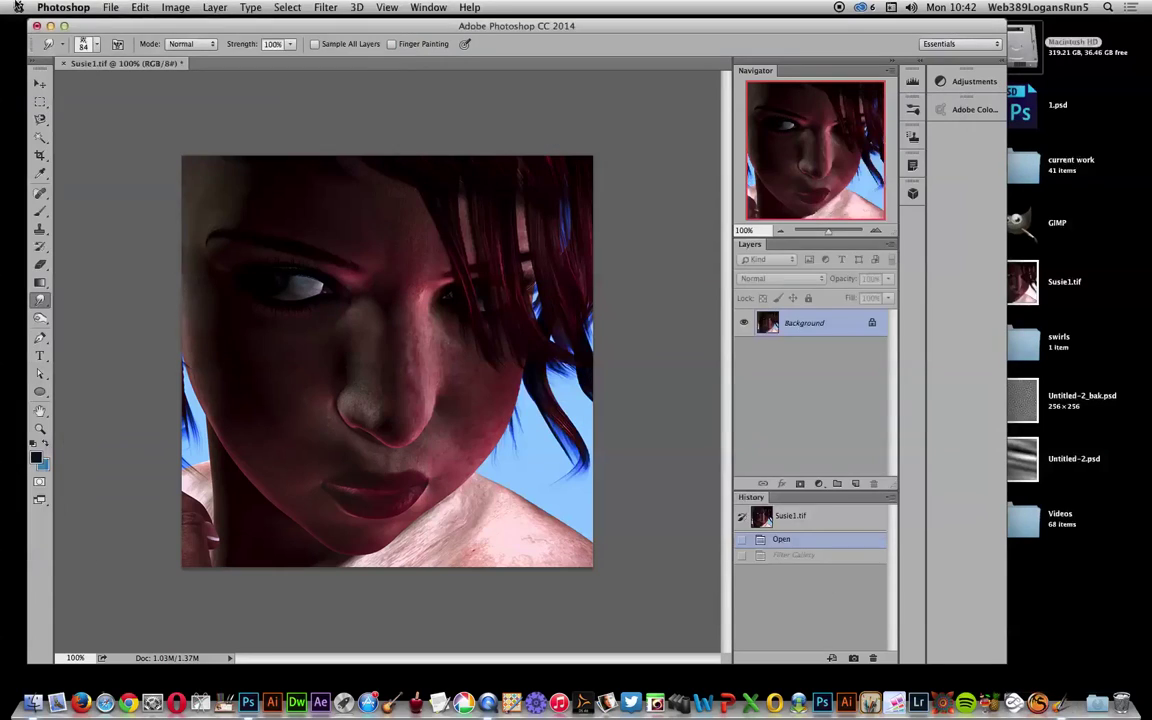
pyautogui.click(111, 7)
pyautogui.moveTo(333, 7)
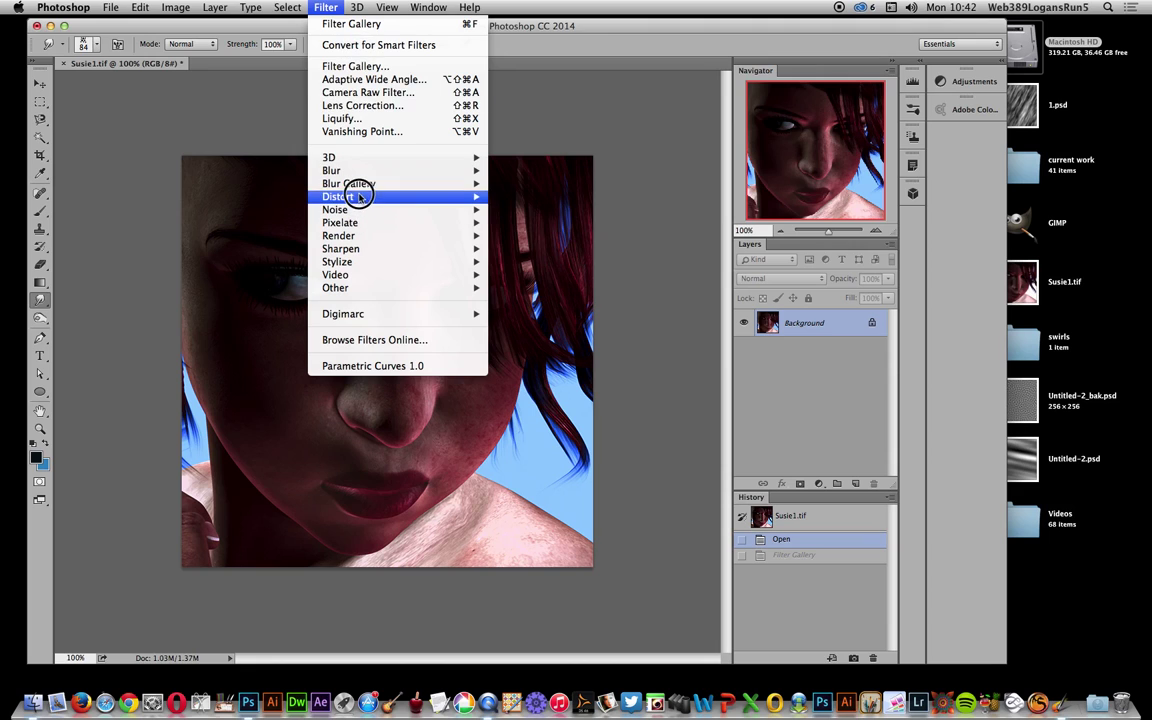
pyautogui.click(357, 67)
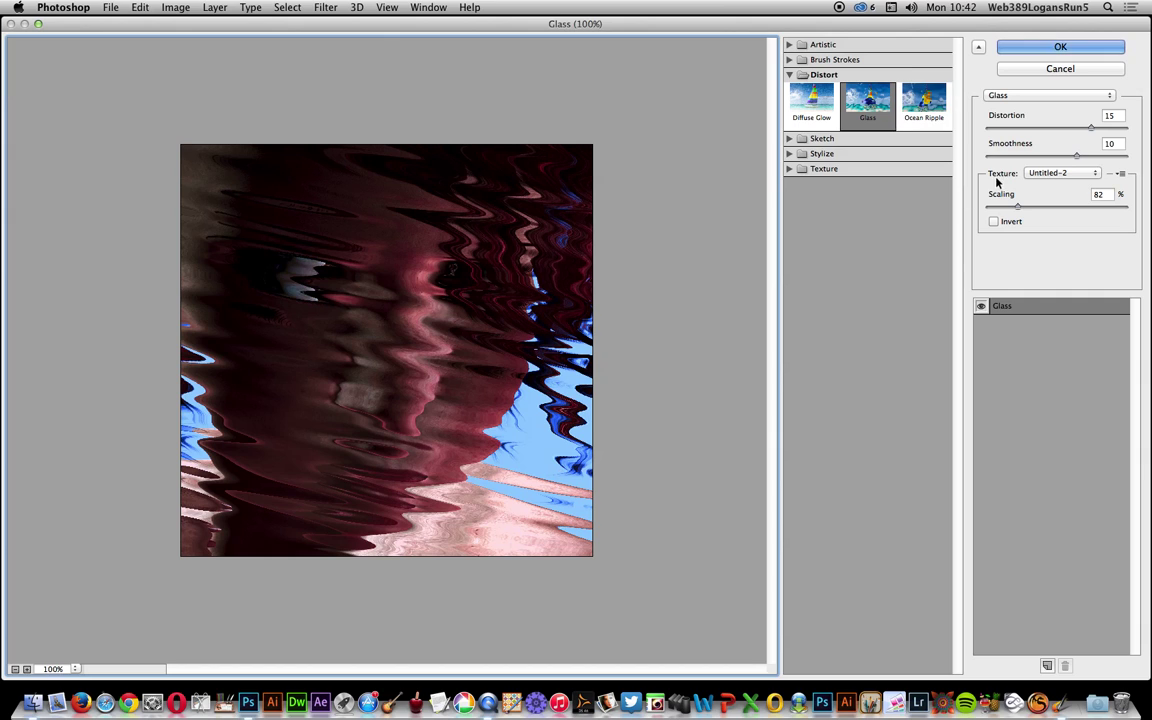
# Step: In the Glass filter, choose Load Texture from the texture options menu
pyautogui.click(1062, 172)
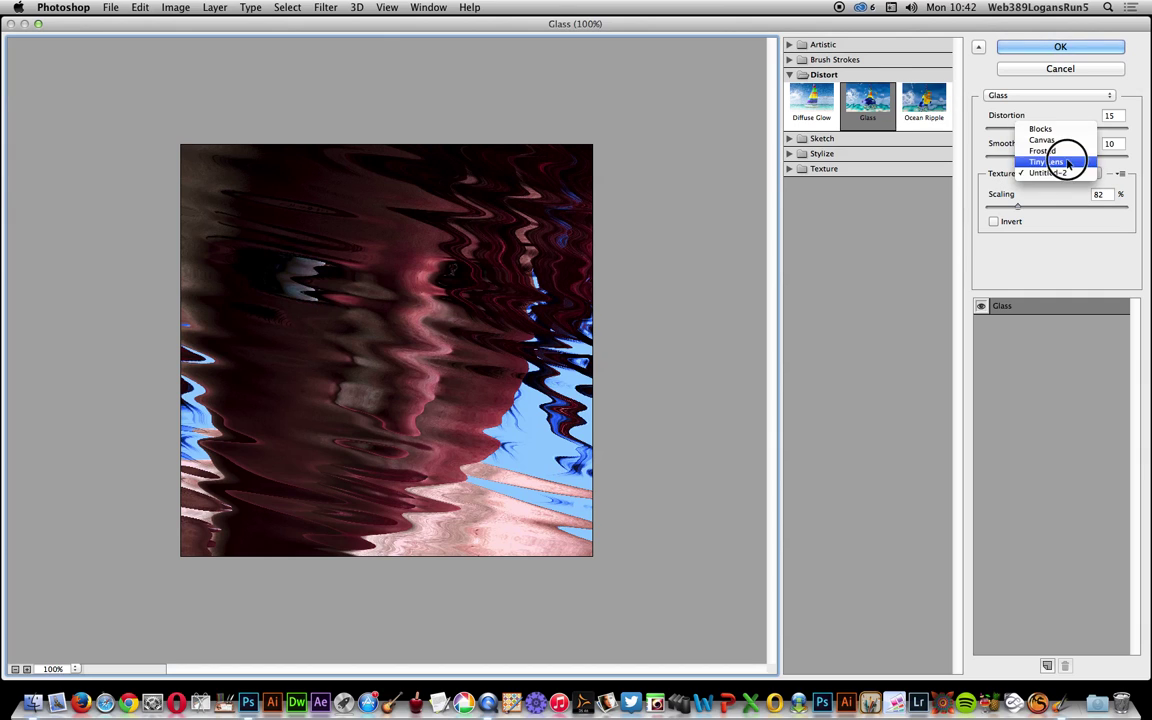
pyautogui.click(1121, 174)
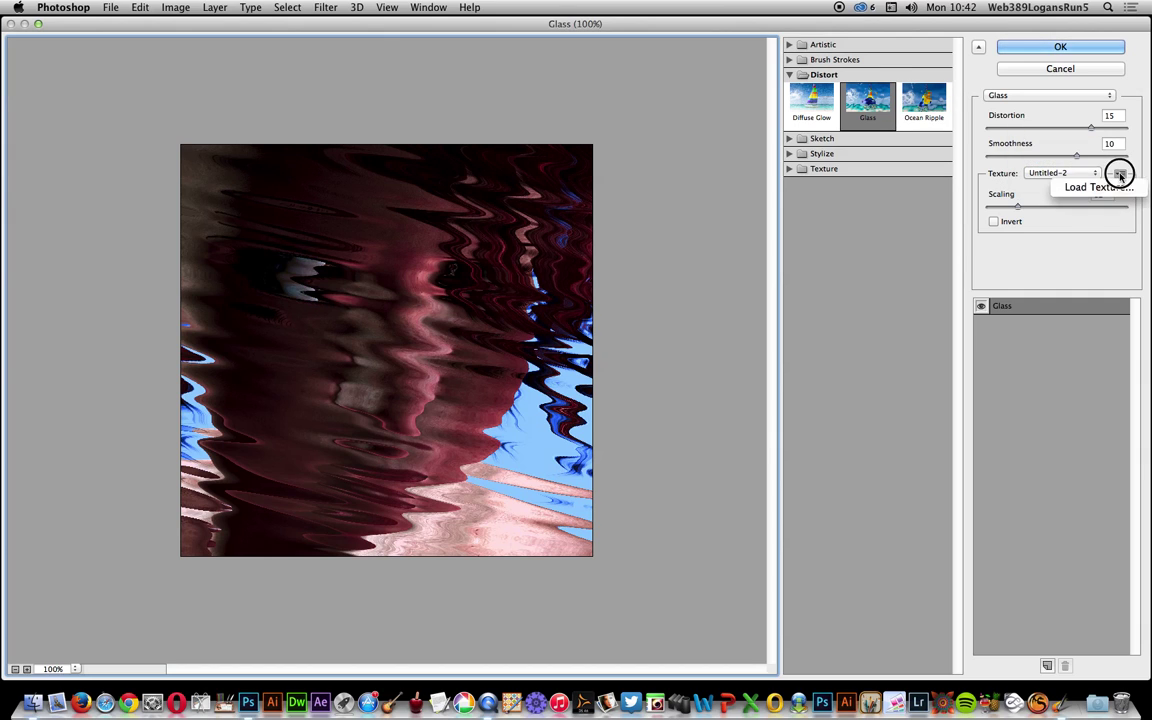
pyautogui.click(1100, 187)
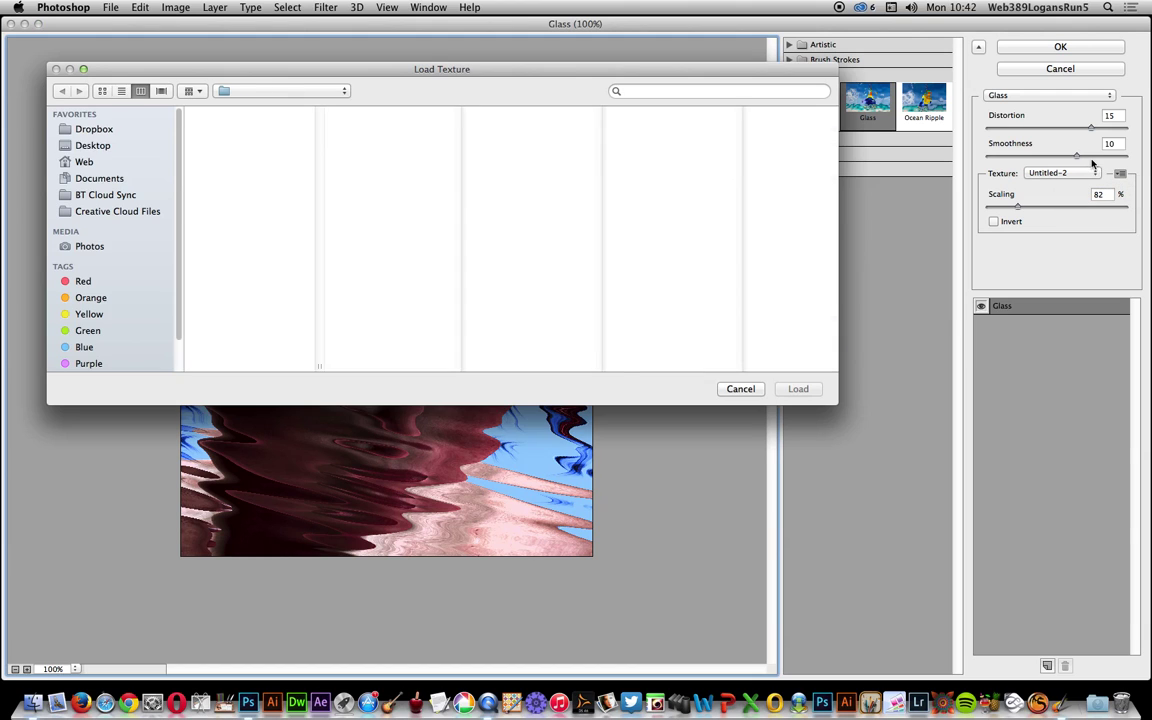
# Step: Load 1.psd as the Glass texture, set Distortion 16, Smoothness 4, Scaling 76%, and apply
pyautogui.click(235, 130)
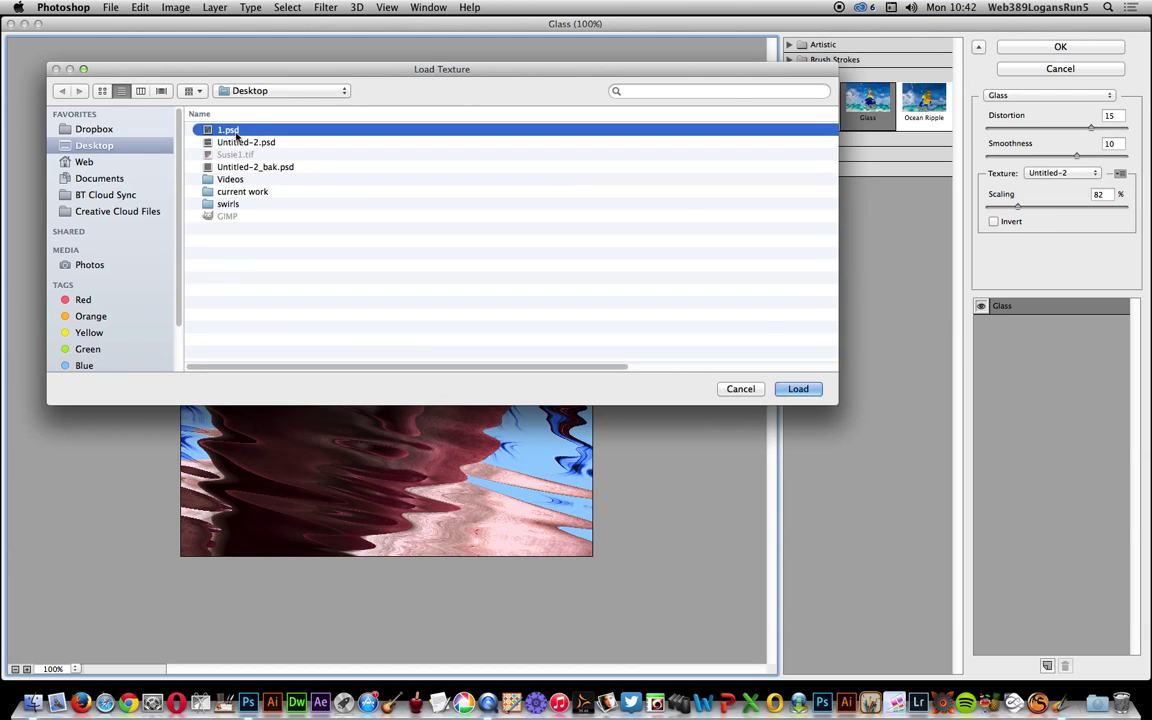
pyautogui.click(806, 388)
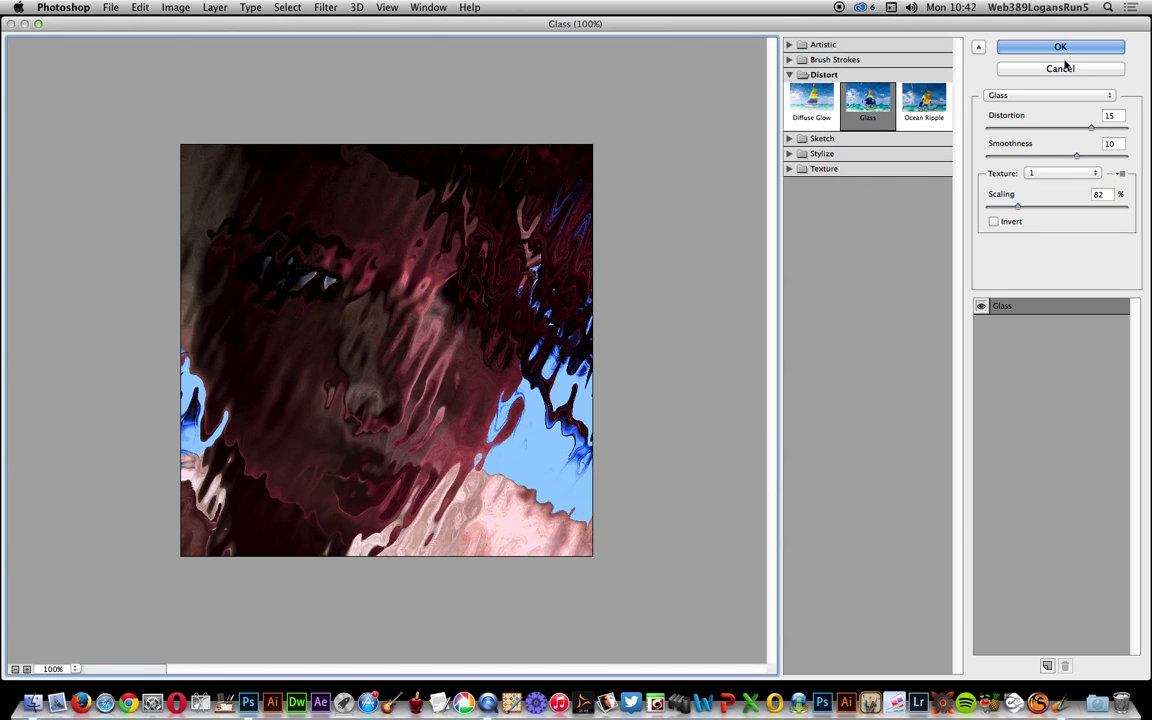
pyautogui.click(1030, 127)
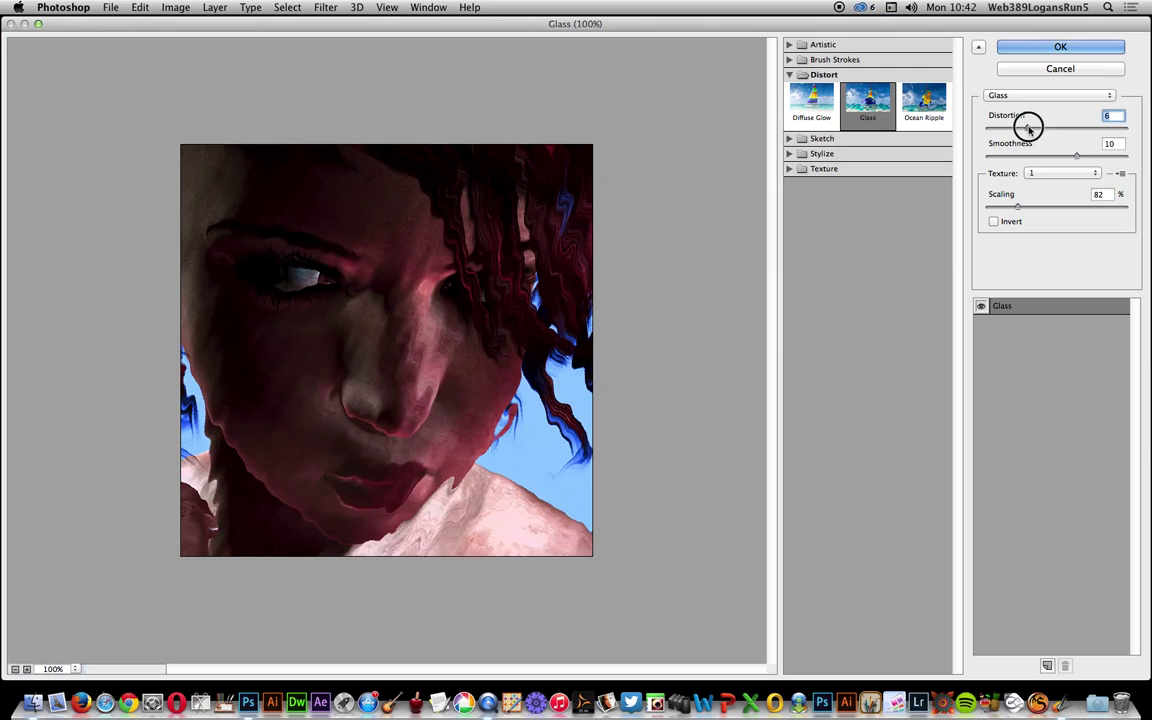
pyautogui.moveTo(1030, 127); pyautogui.dragTo(1100, 127)
pyautogui.click(1025, 156)
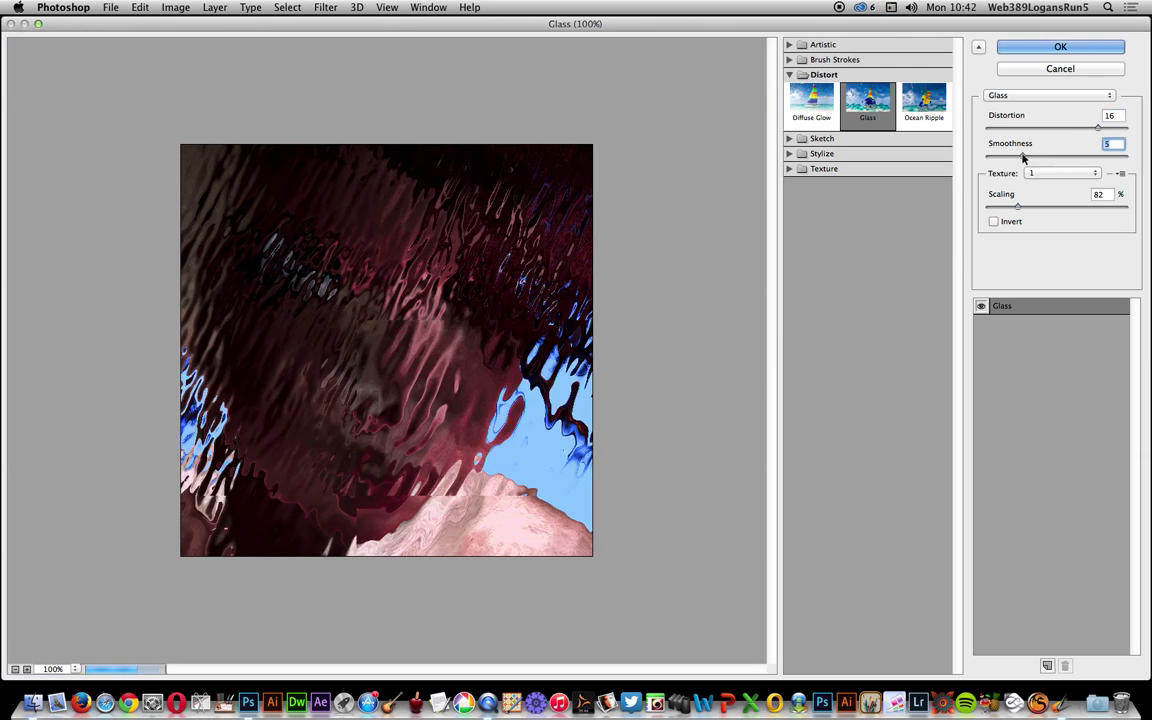
pyautogui.moveTo(1020, 157); pyautogui.dragTo(1015, 157)
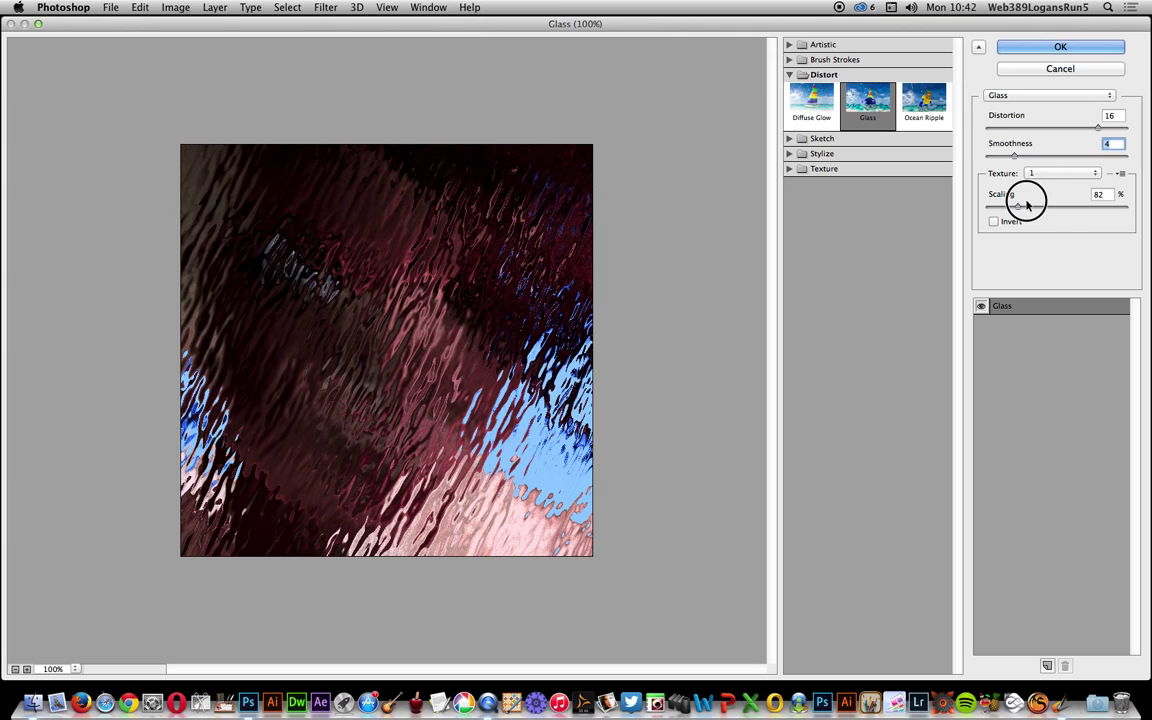
pyautogui.moveTo(1026, 203)
pyautogui.mouseDown()
pyautogui.moveTo(1080, 210)
pyautogui.moveTo(1009, 205)
pyautogui.mouseUp()
pyautogui.click(1076, 50)
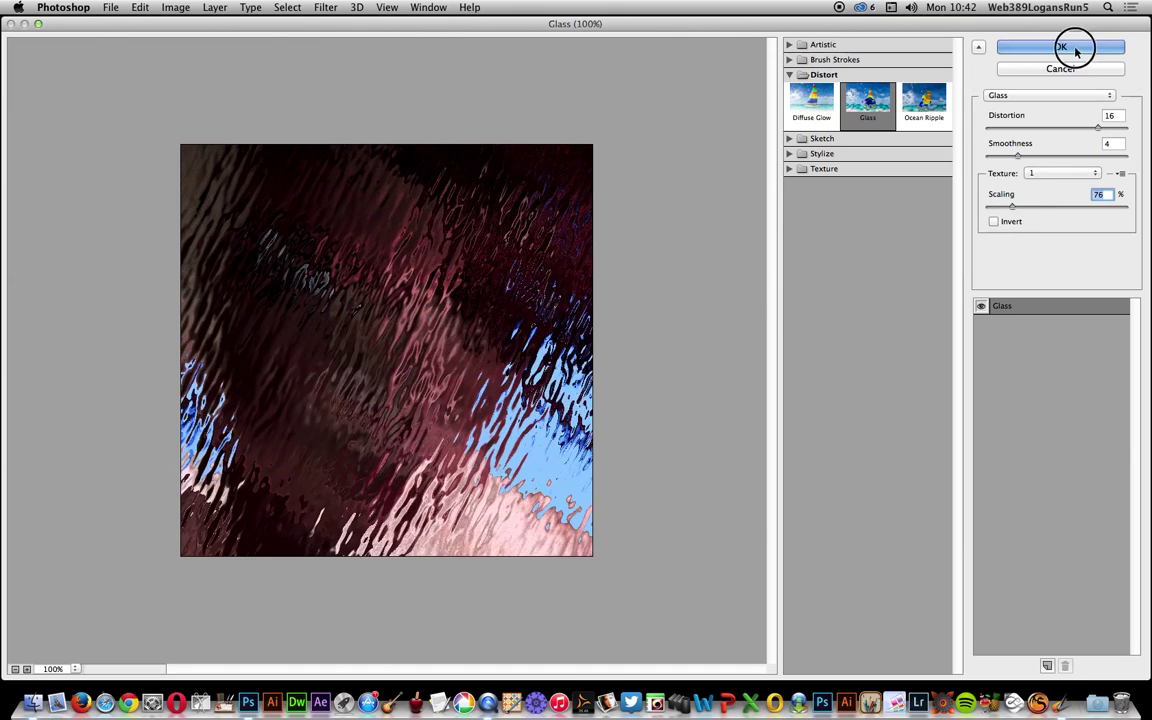